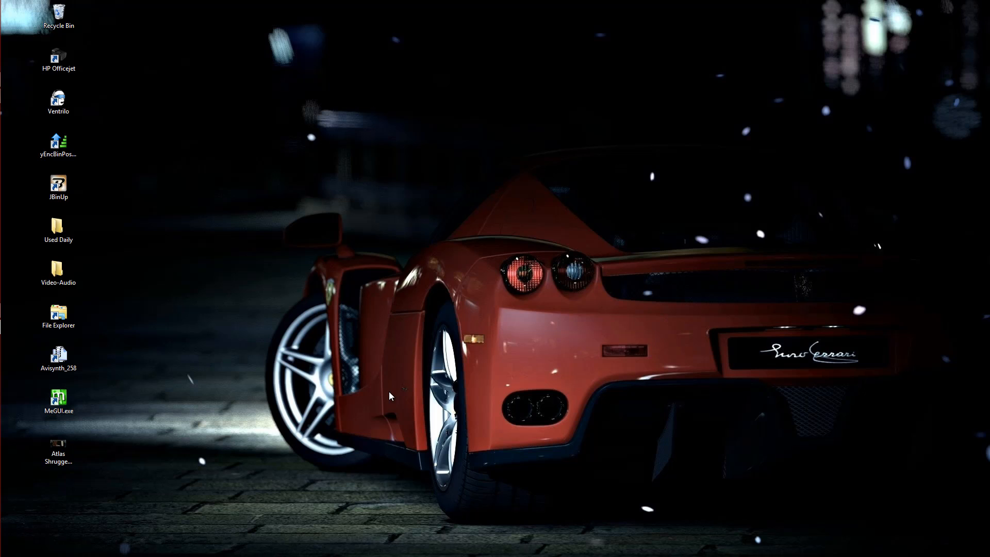
- Launch MeGUI from the desktop, decline reviewing the available updates, and move its window higher on the screen
click(62, 359)
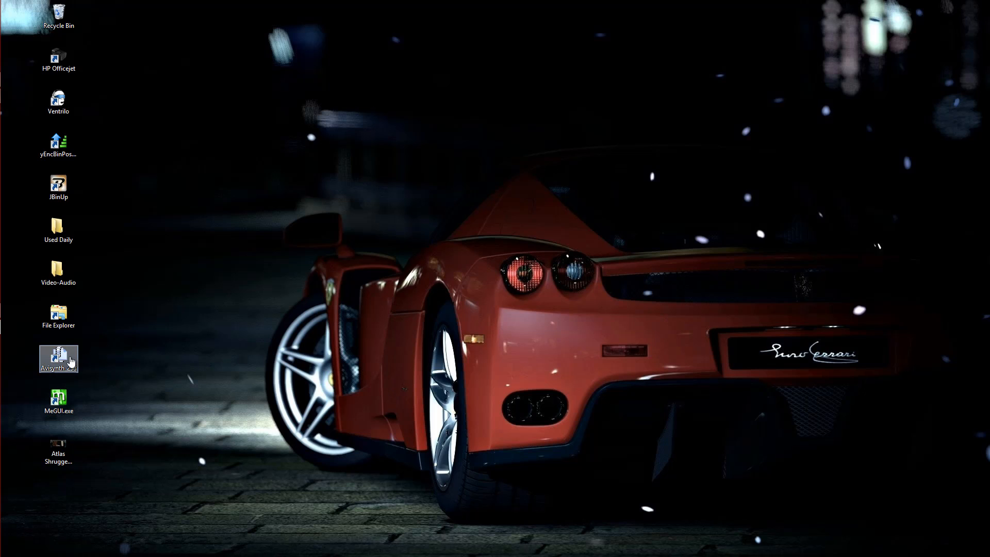
click(90, 348)
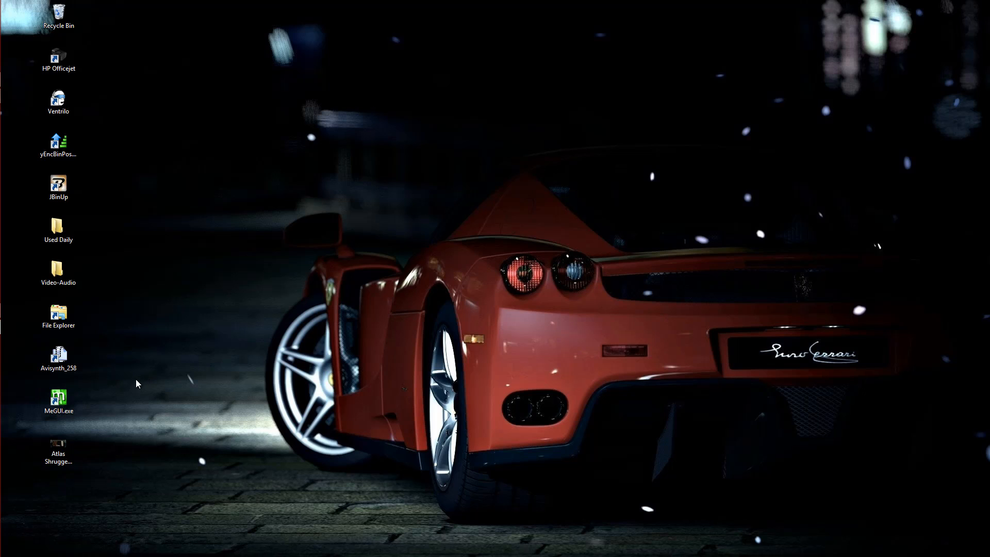
double_click(59, 404)
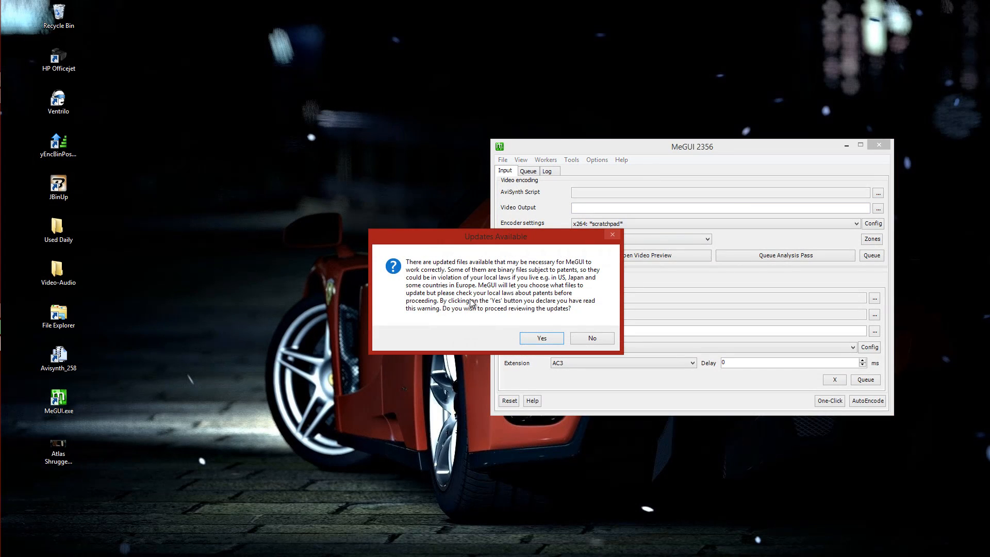
click(593, 340)
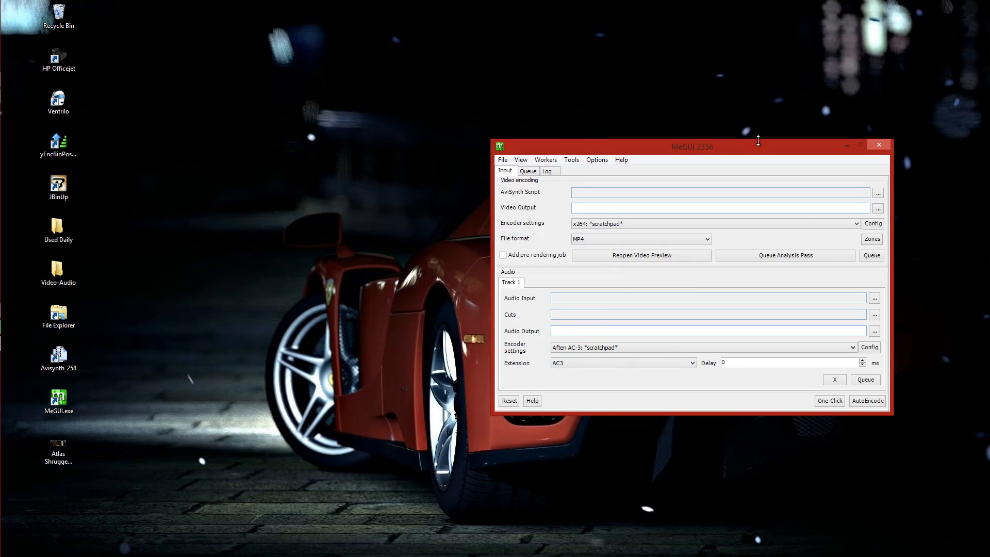
drag(762, 139, 761, 99)
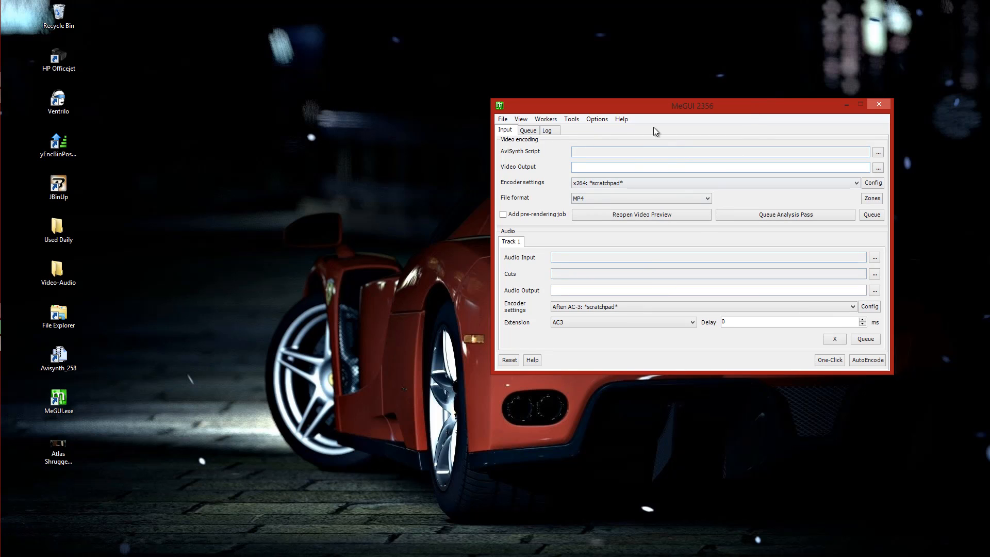
- Open the MeGUI settings and keep the default priority at Normal and the first default language at English
click(601, 119)
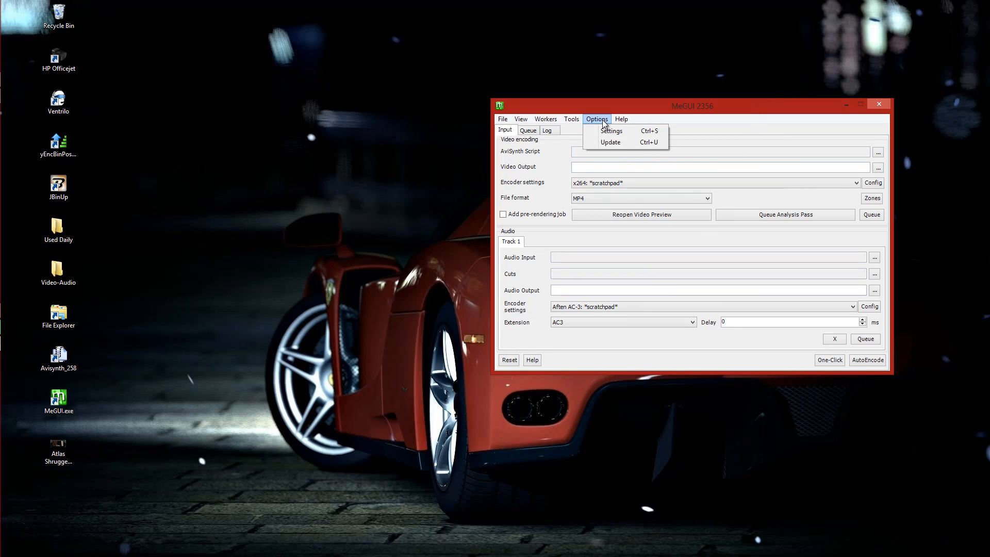
click(612, 132)
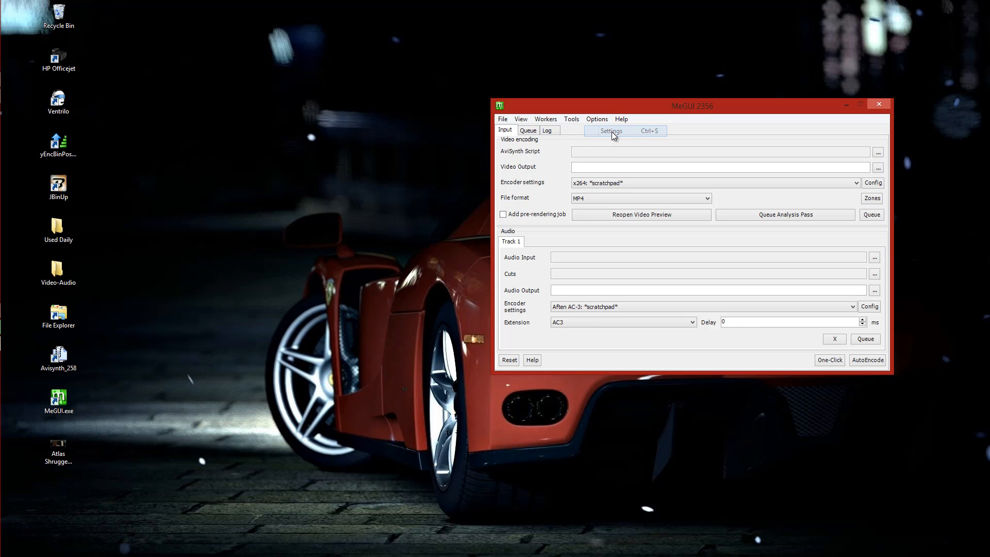
drag(301, 106, 394, 135)
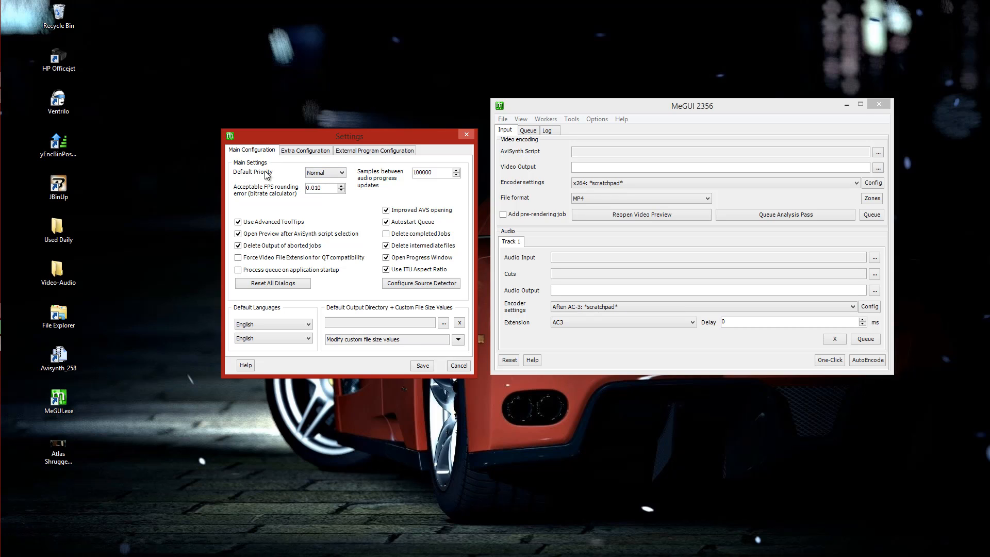
click(341, 173)
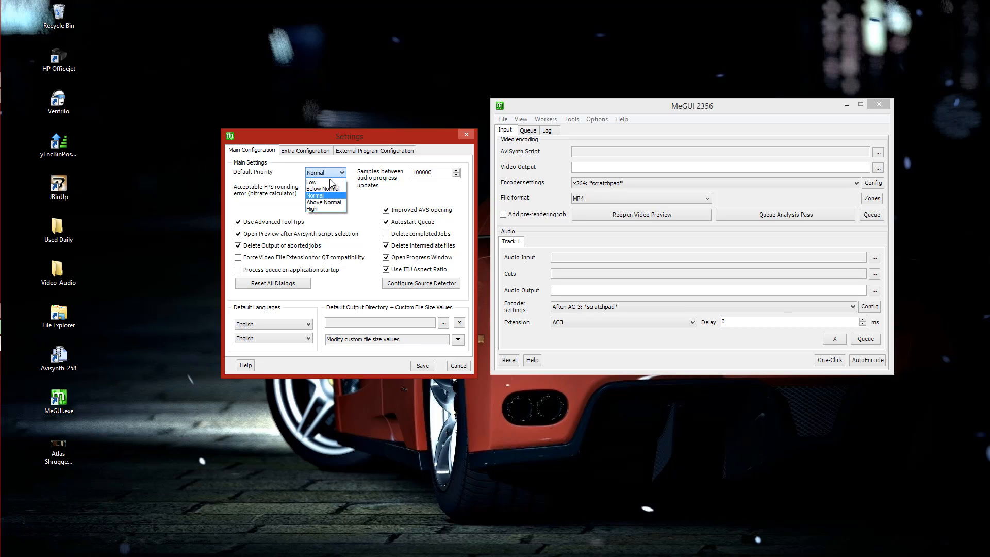
click(317, 195)
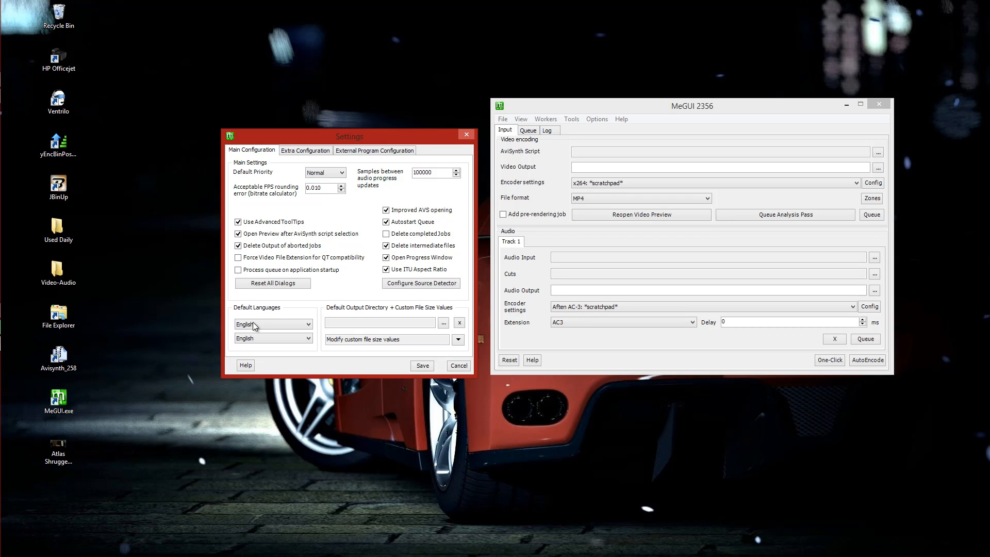
click(310, 324)
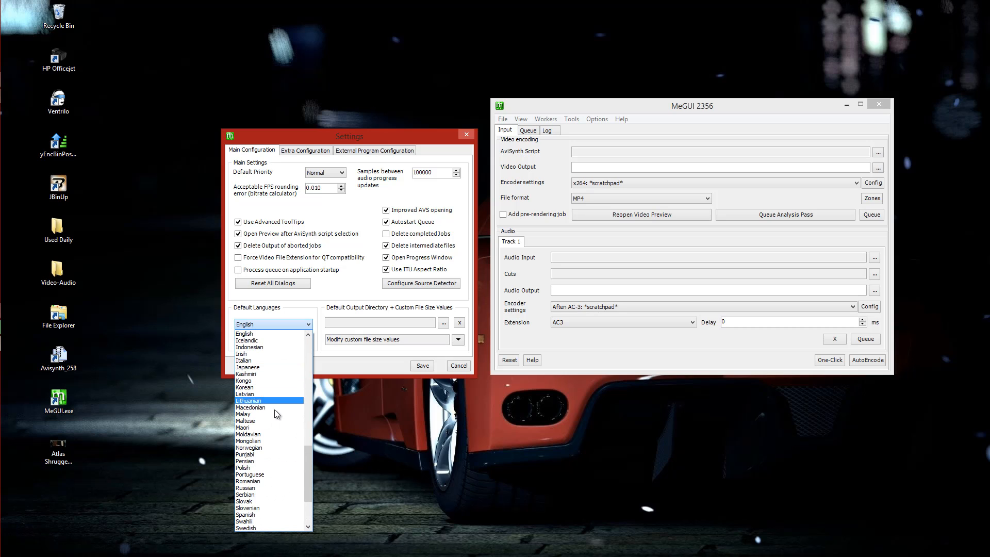
click(243, 324)
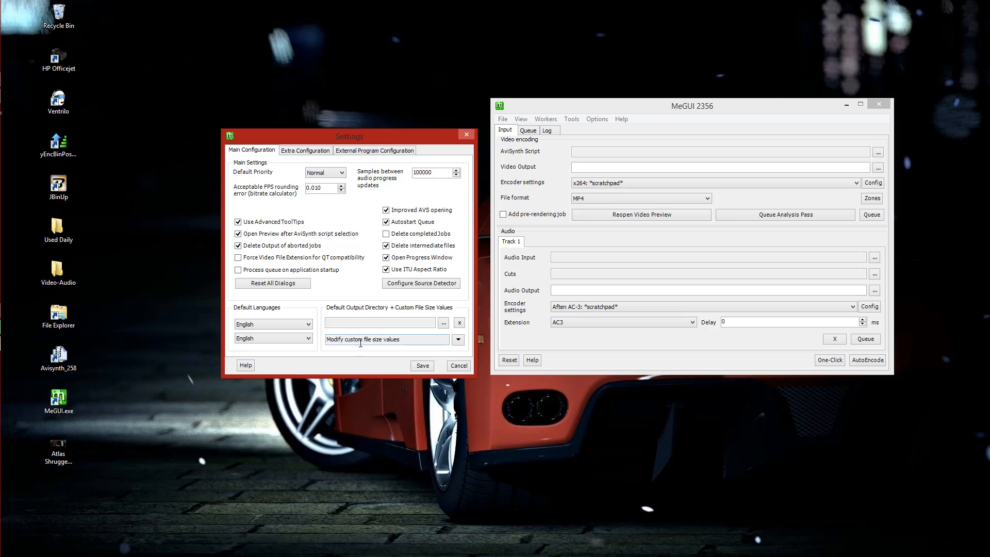
- Add a custom file size of 3 GB in the main configuration settings
click(458, 341)
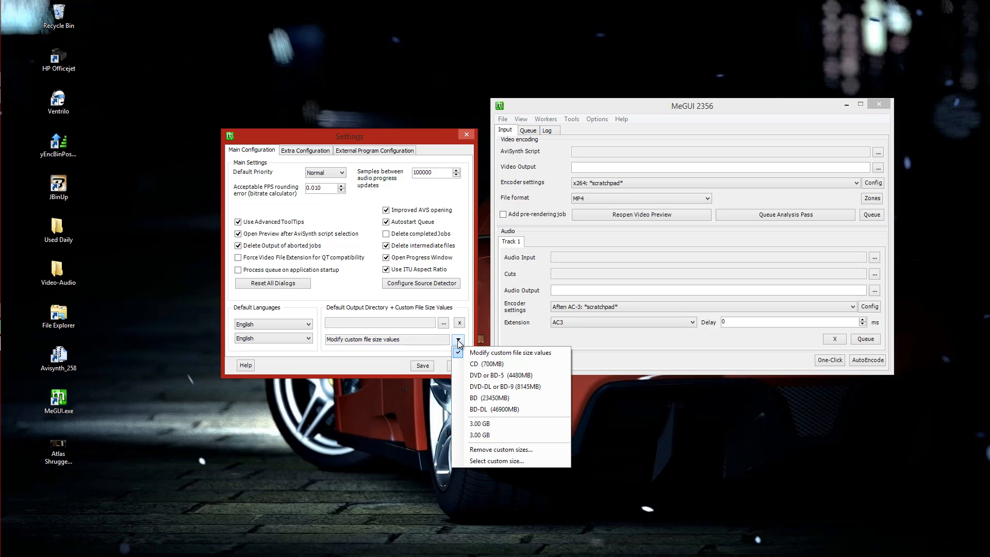
click(493, 461)
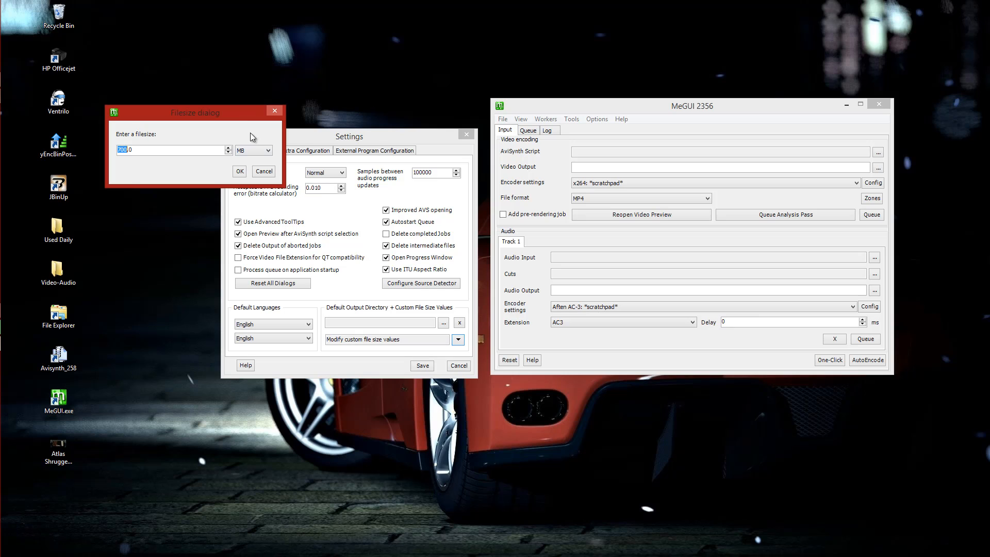
drag(238, 116, 411, 54)
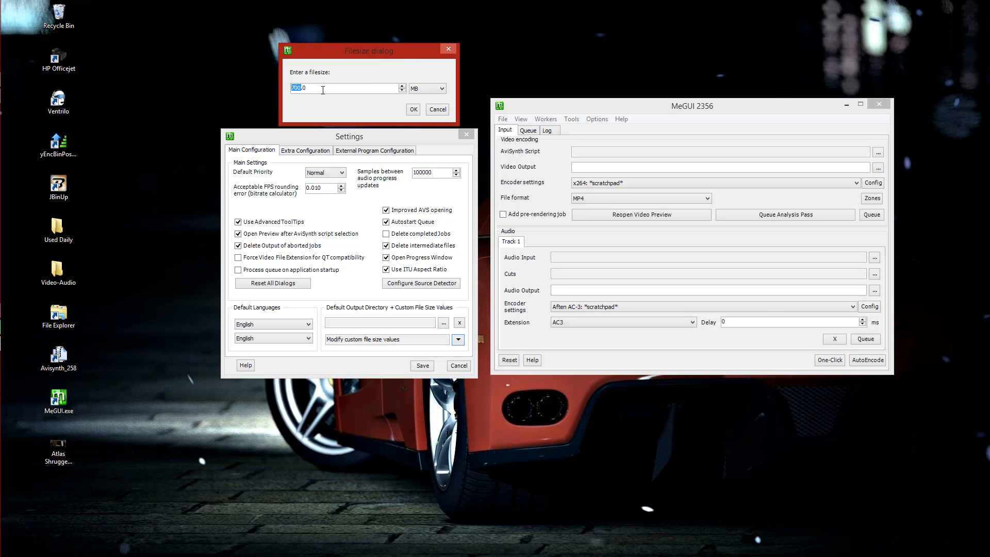
click(442, 88)
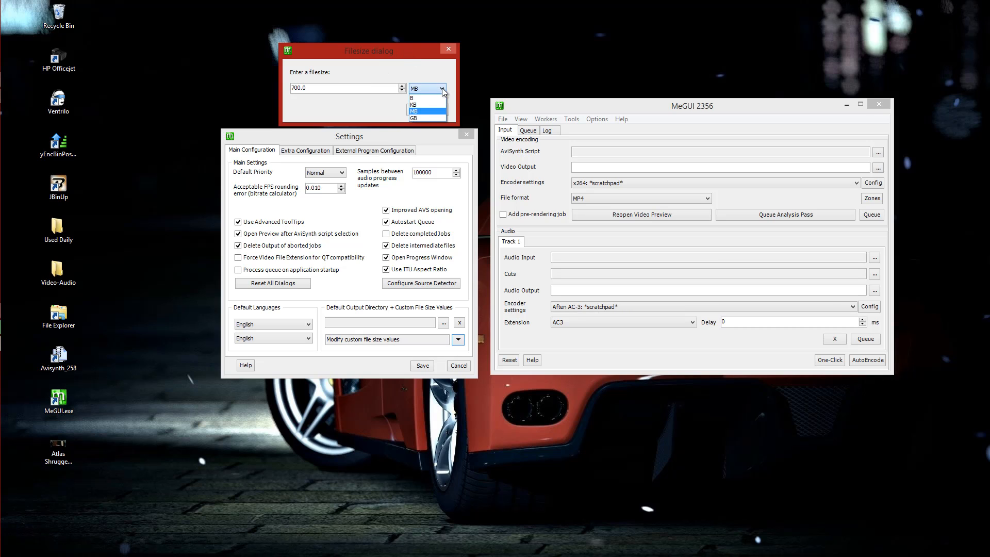
click(415, 118)
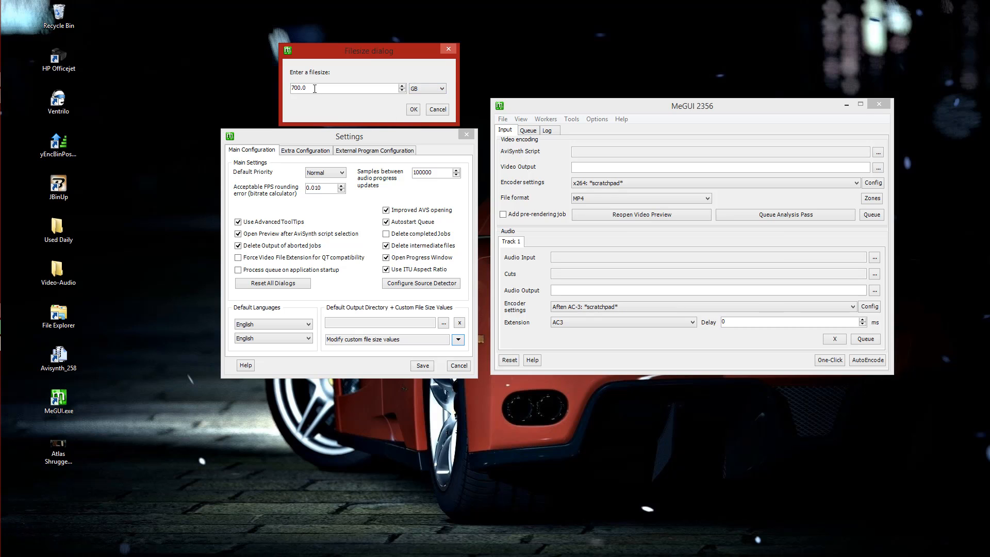
drag(303, 89, 268, 93)
text(3)
click(413, 110)
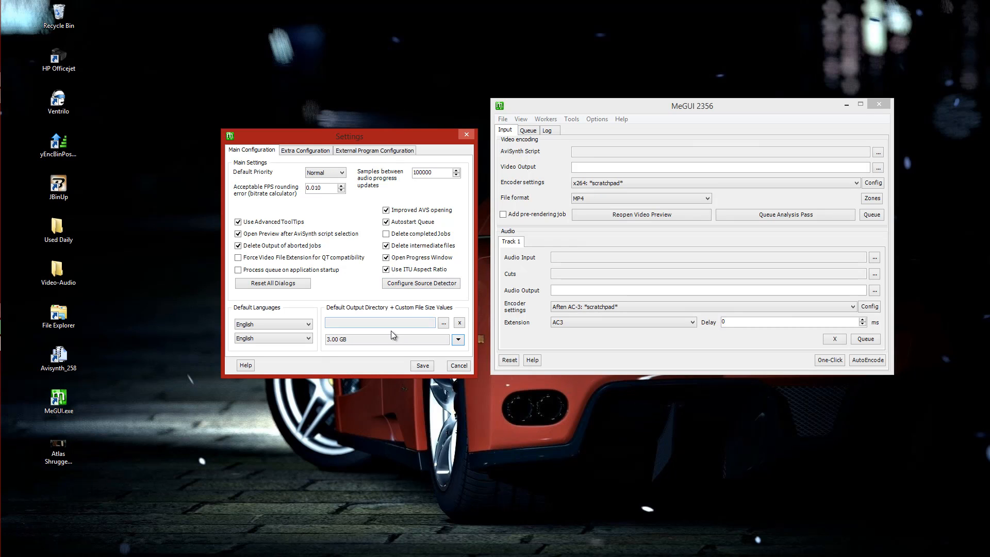
- Set the default output directory to the Movies Done folder on the C: drive
click(446, 327)
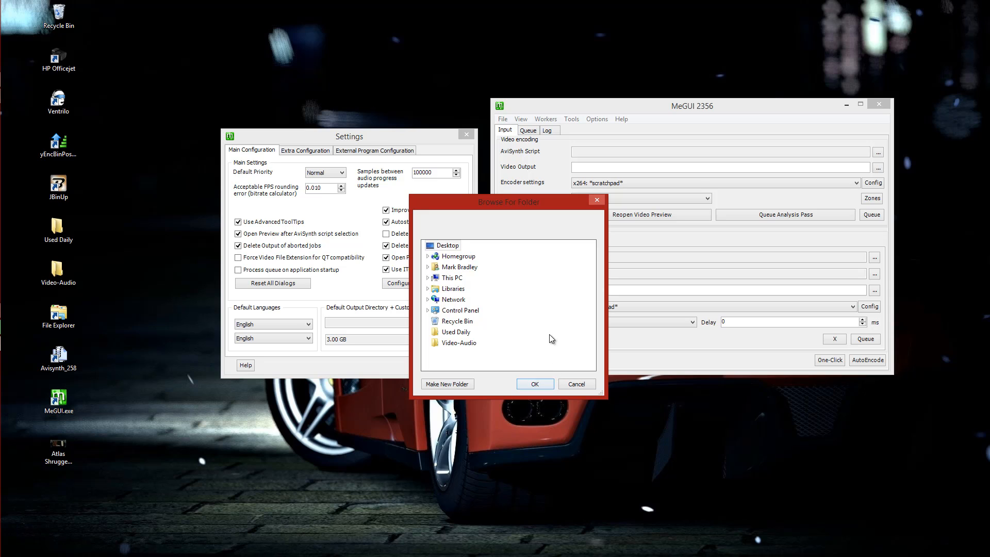
click(454, 280)
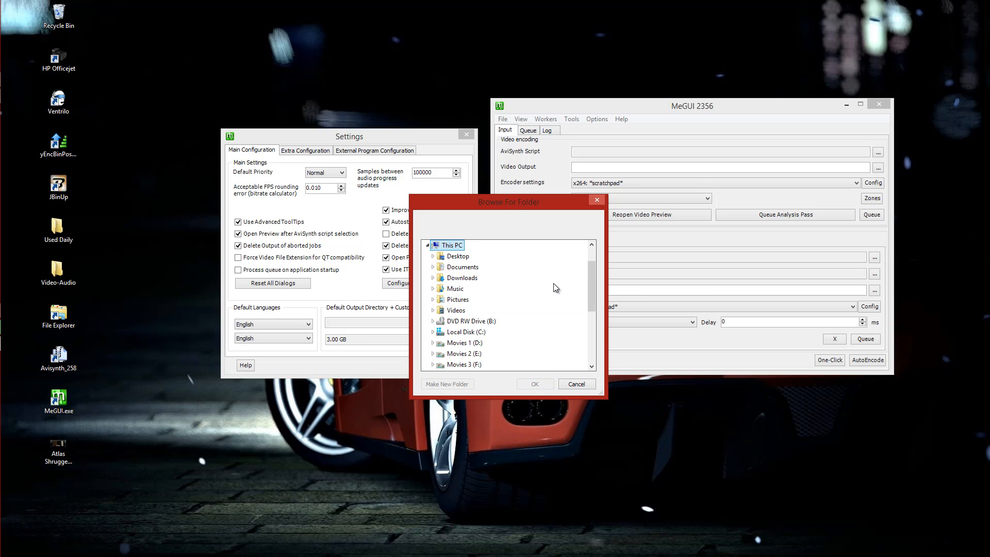
double_click(479, 333)
scroll(549, 295, down, 2)
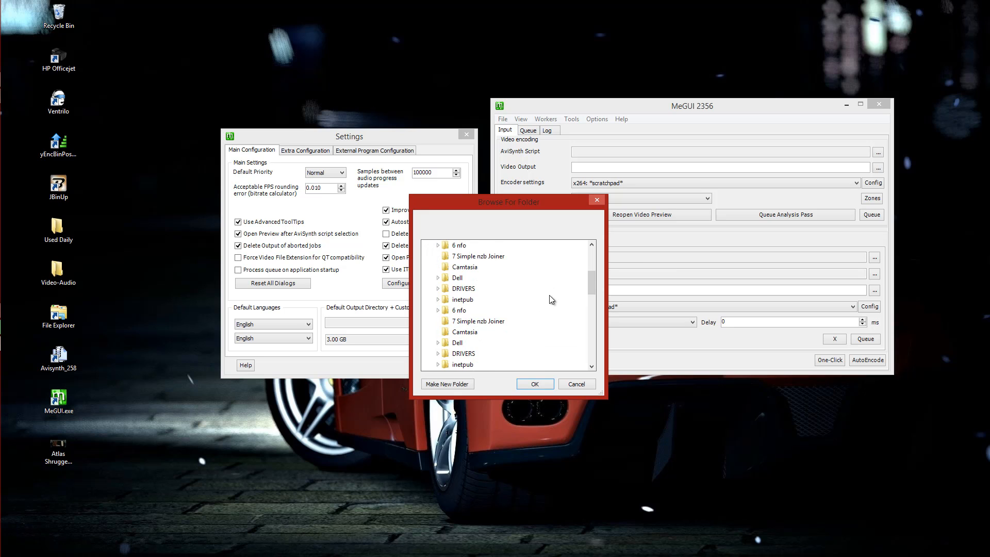
click(468, 365)
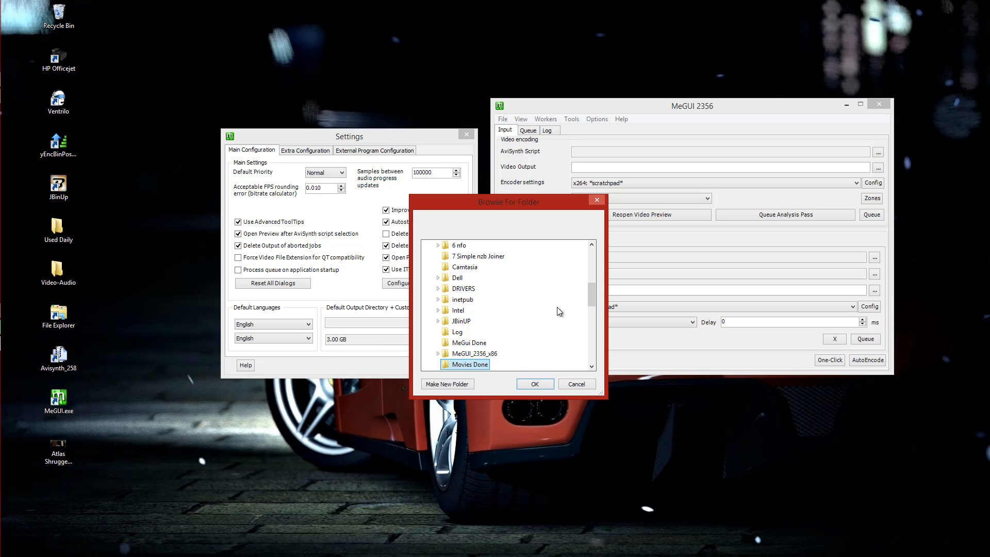
click(527, 383)
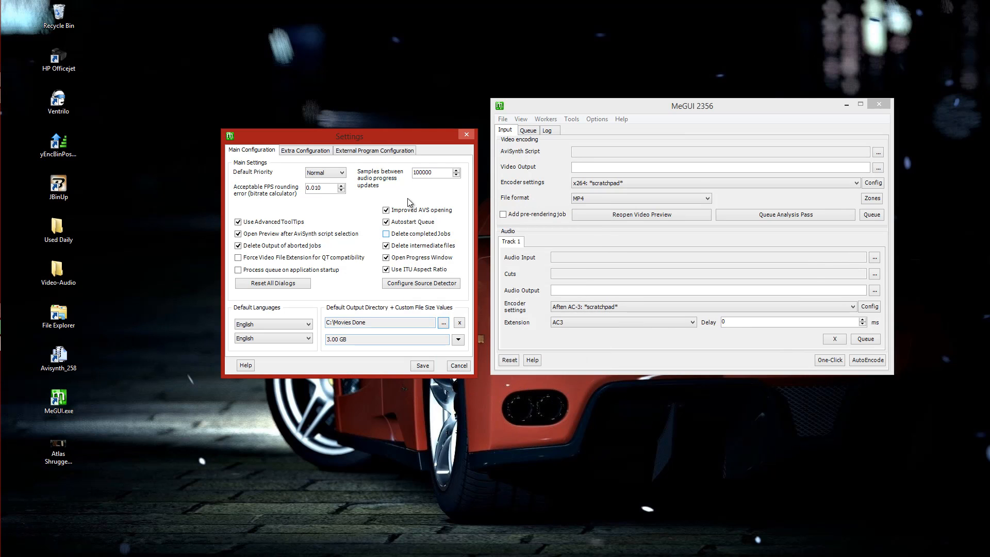
- Review the extra configuration, leave the FFMS thread count at 0 in the external program configuration, and save the settings
click(305, 153)
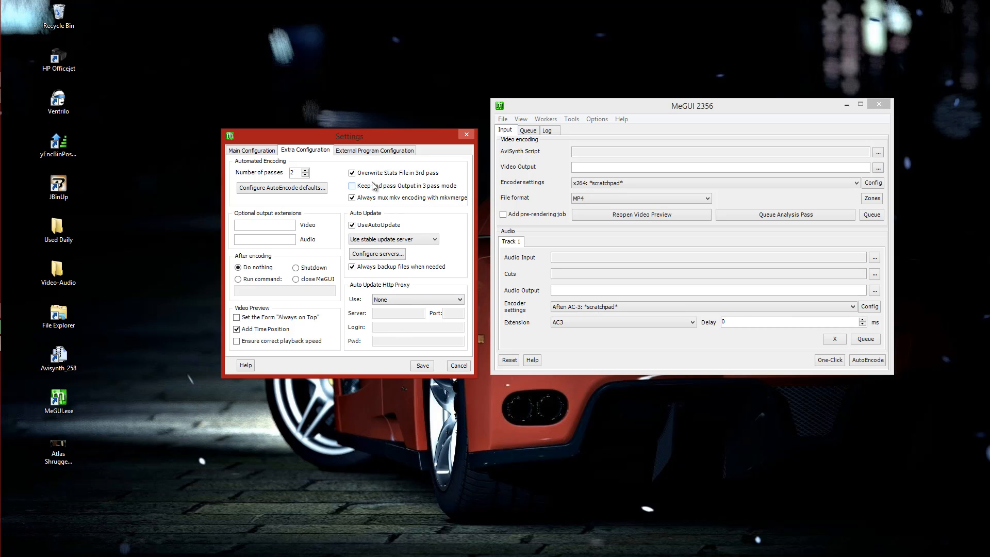
click(375, 150)
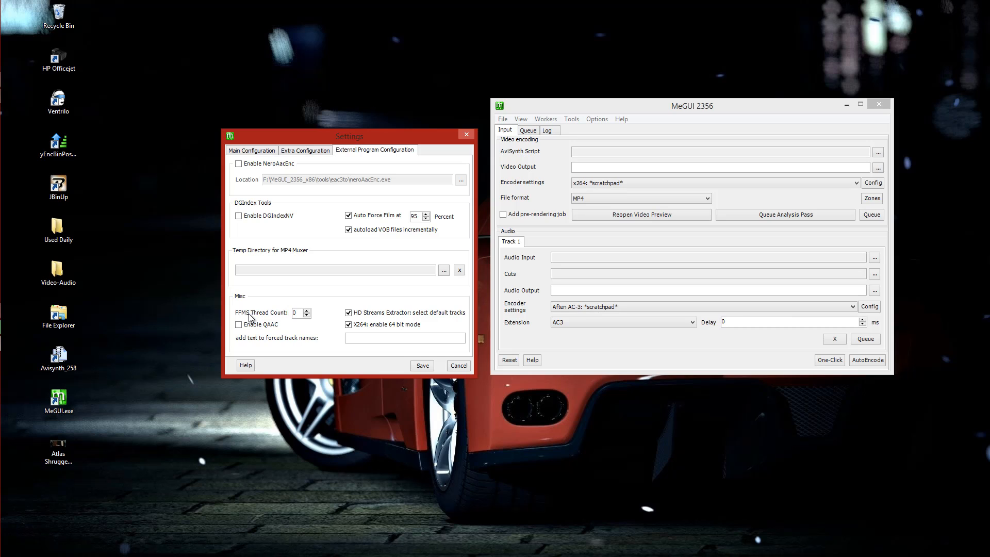
click(308, 310)
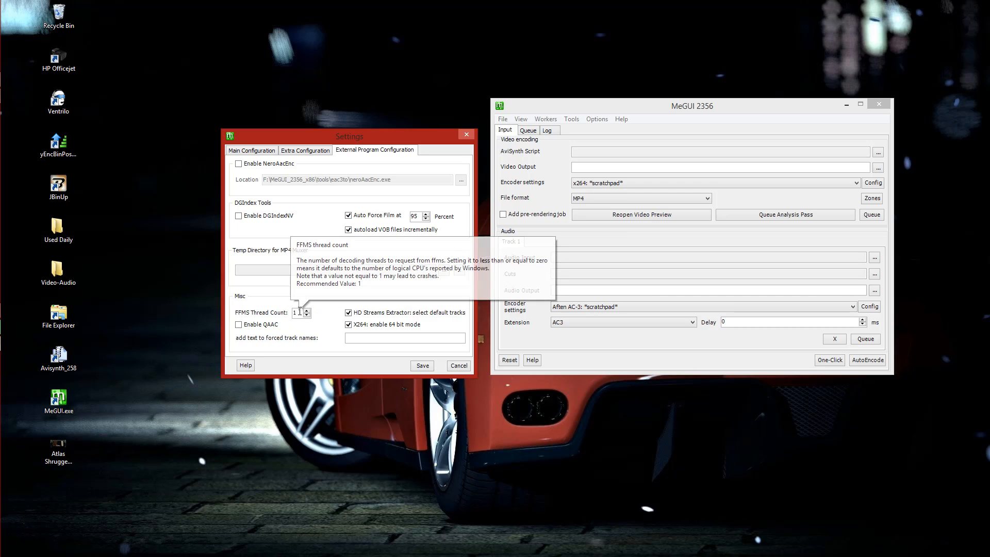
click(306, 315)
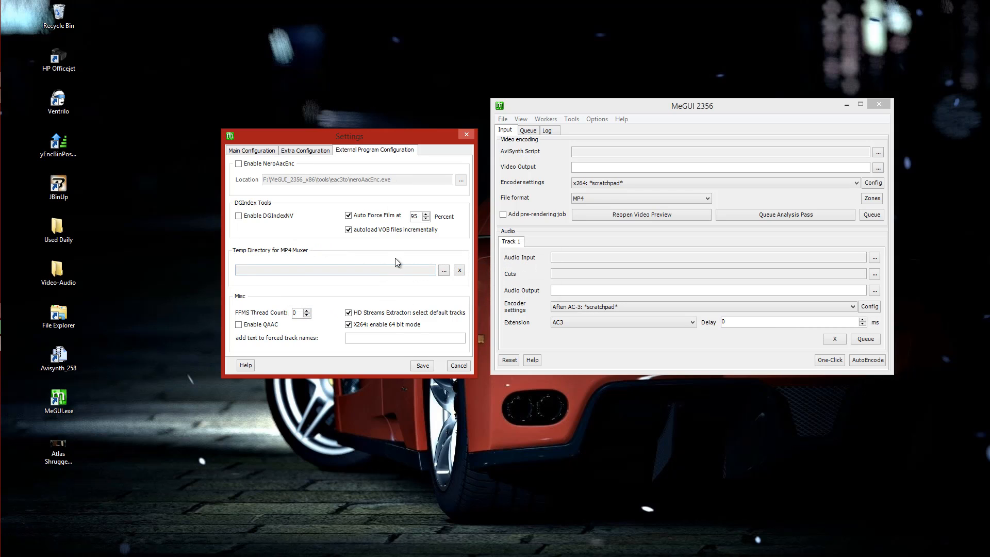
click(424, 365)
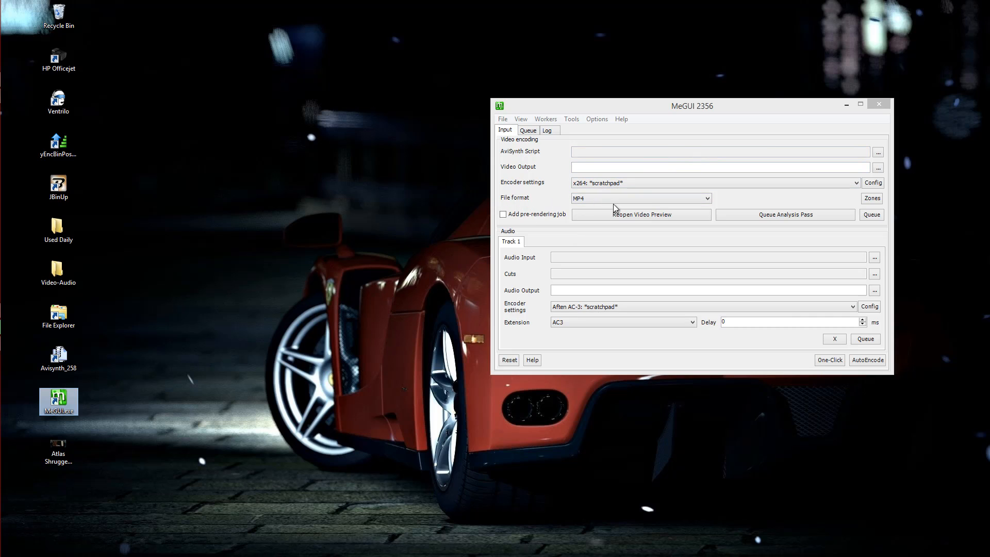
- Set the video file format to MKV and show the advanced settings in the x264 encoder configuration
click(707, 198)
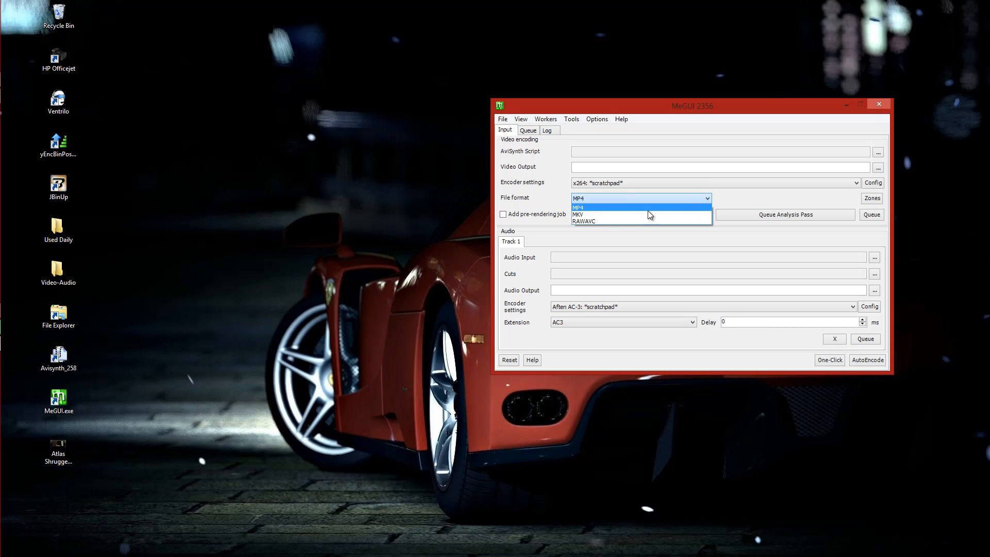
click(581, 207)
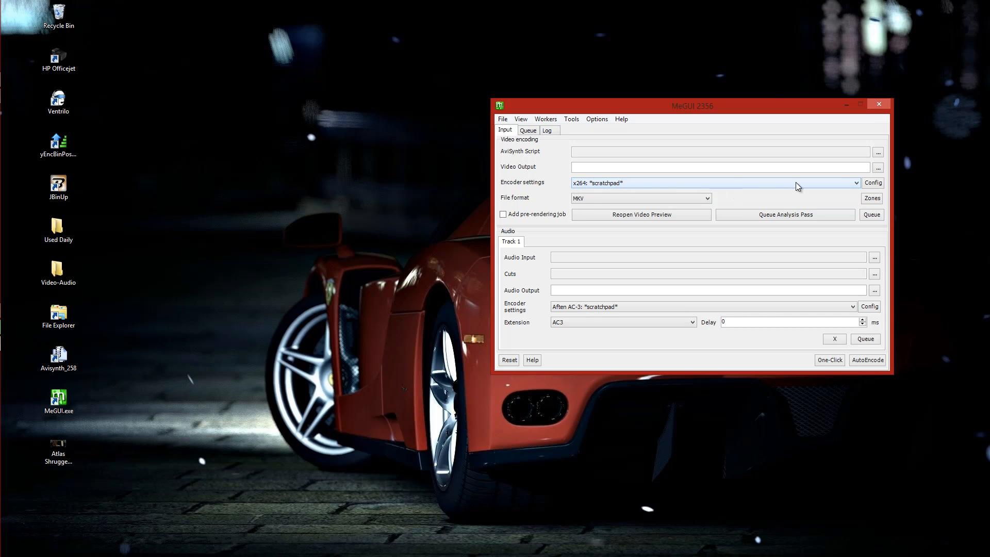
click(874, 184)
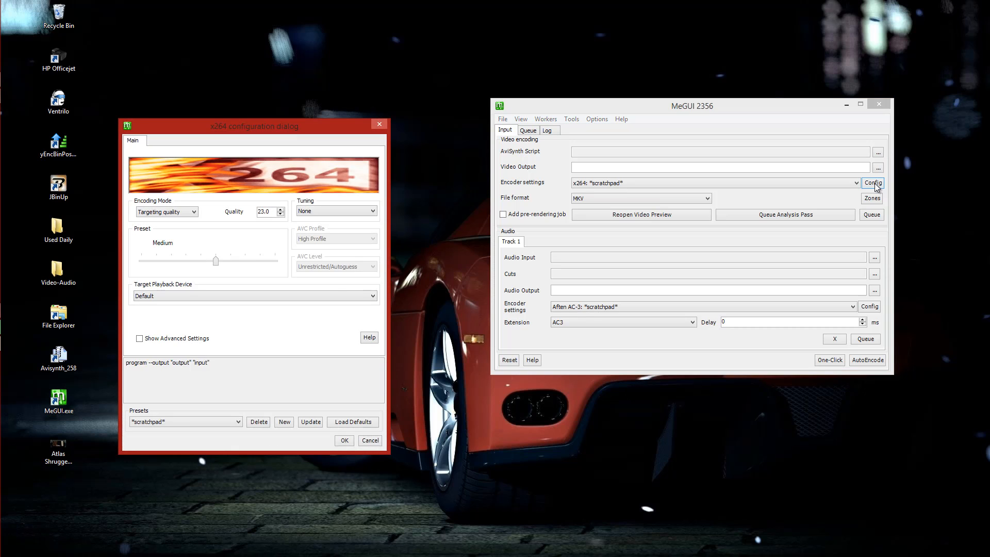
drag(338, 127, 426, 91)
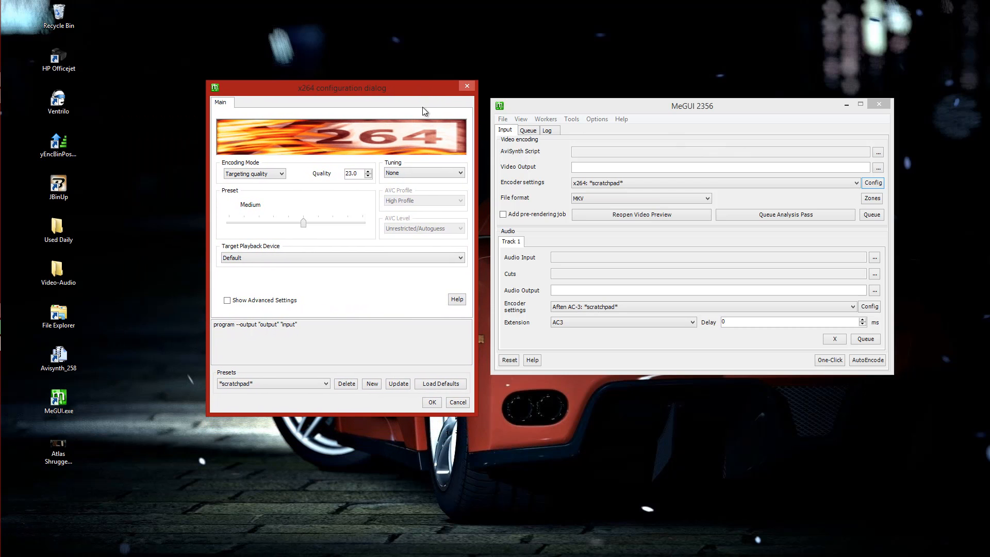
click(233, 298)
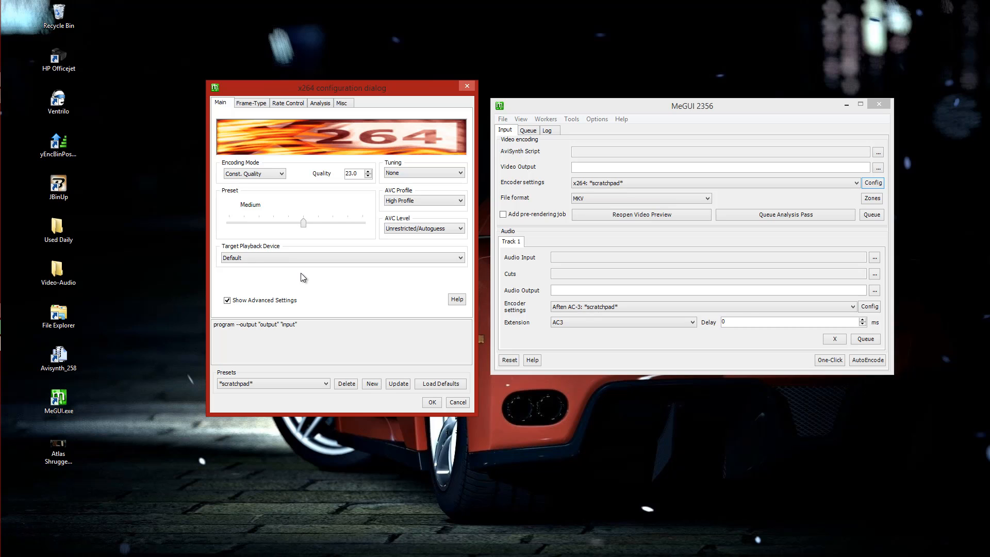
- Create a new x264 preset named Qmax
click(372, 385)
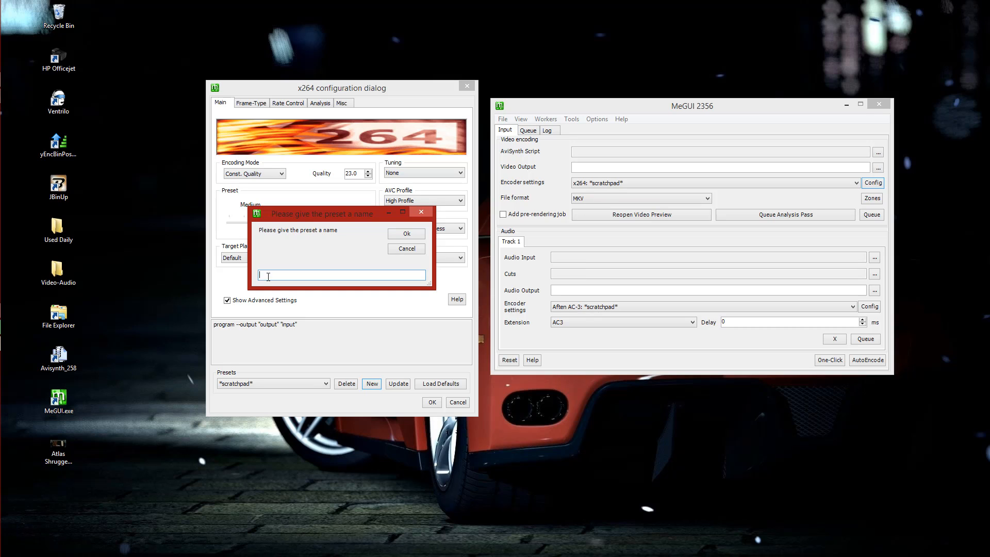
text(Qmax)
click(406, 234)
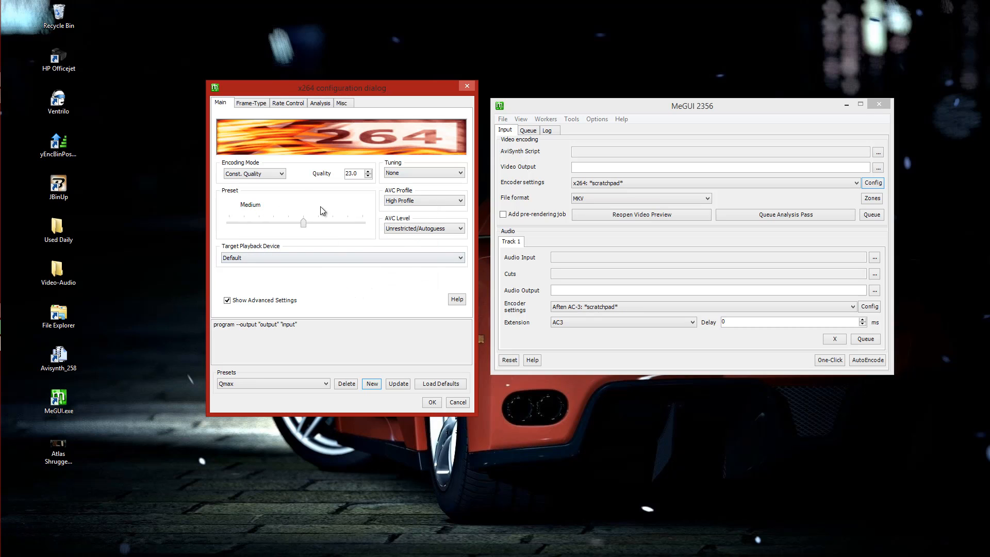
- Set the Qmax preset's encoding mode to 2pass - 2nd pass with a bitrate of 3200 and the tuning to Film
click(282, 173)
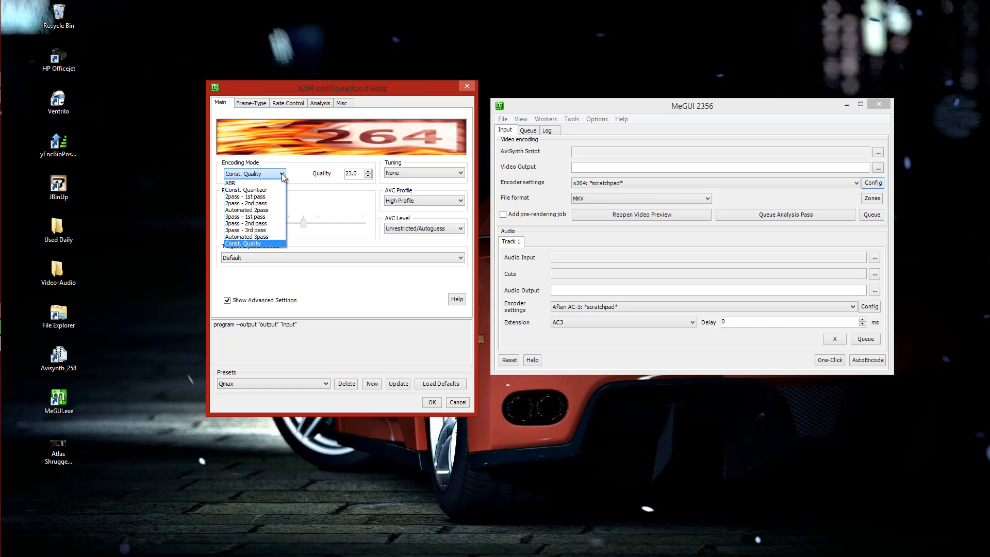
click(234, 205)
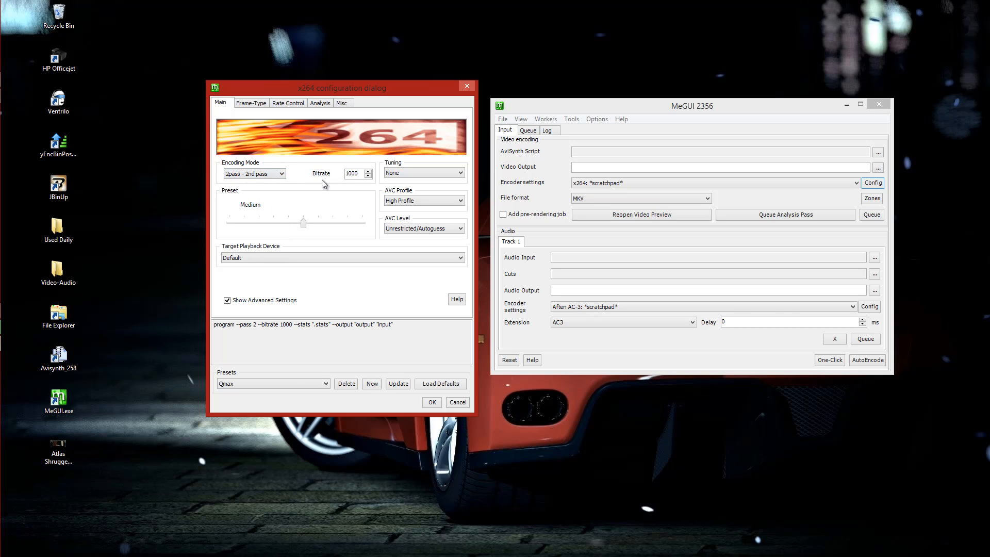
drag(359, 175, 345, 181)
click(462, 175)
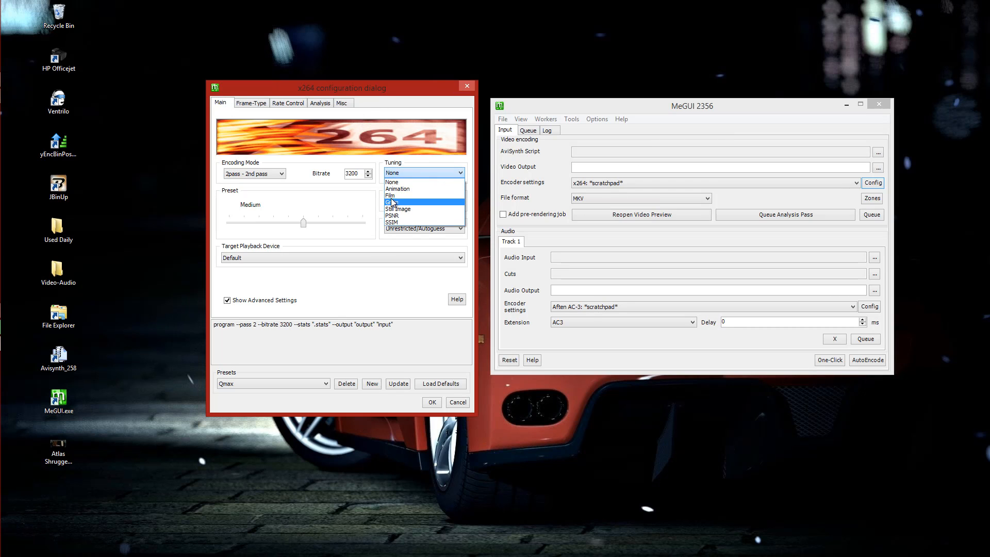
click(433, 195)
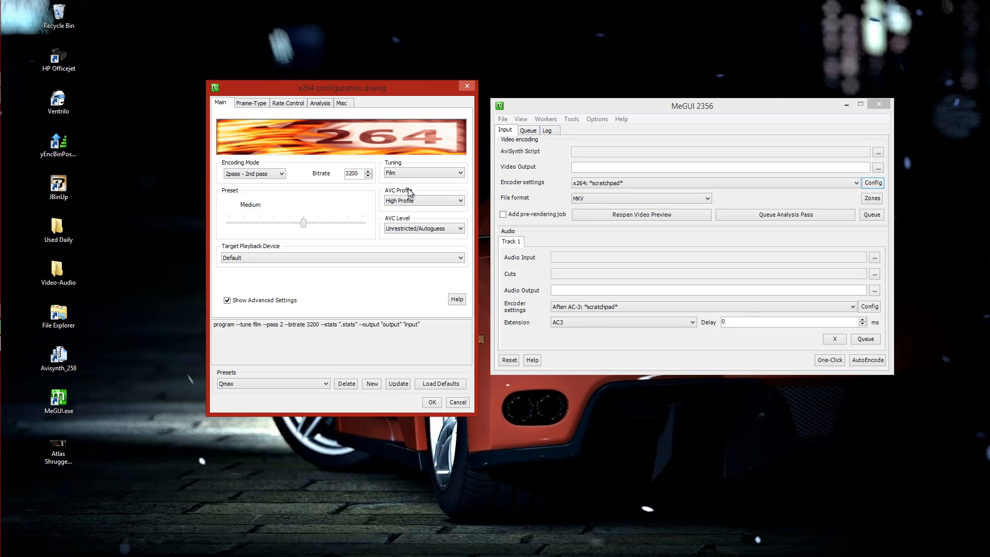
- Keep the AVC profile at High Profile and set the AVC level to Level 4.1
mouse_move(428, 204)
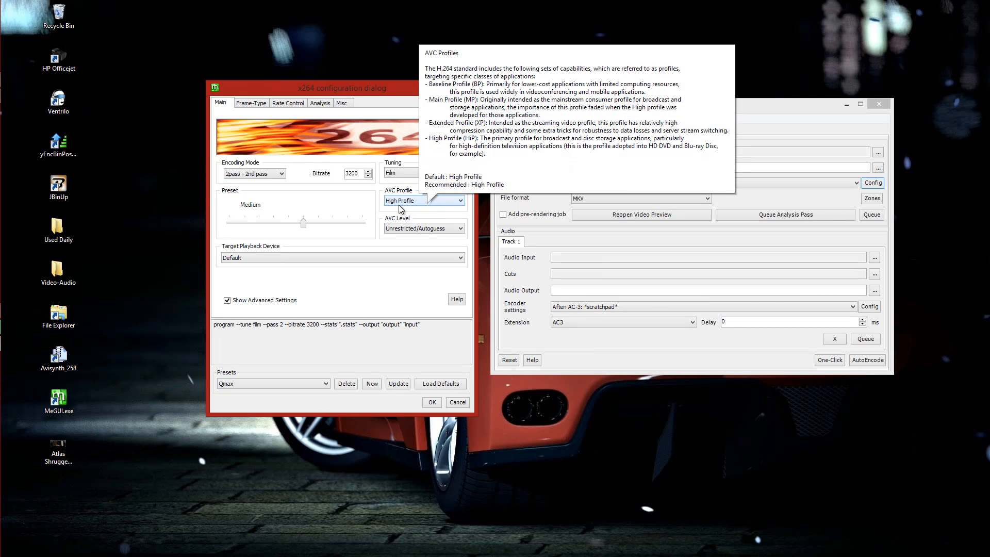
click(461, 202)
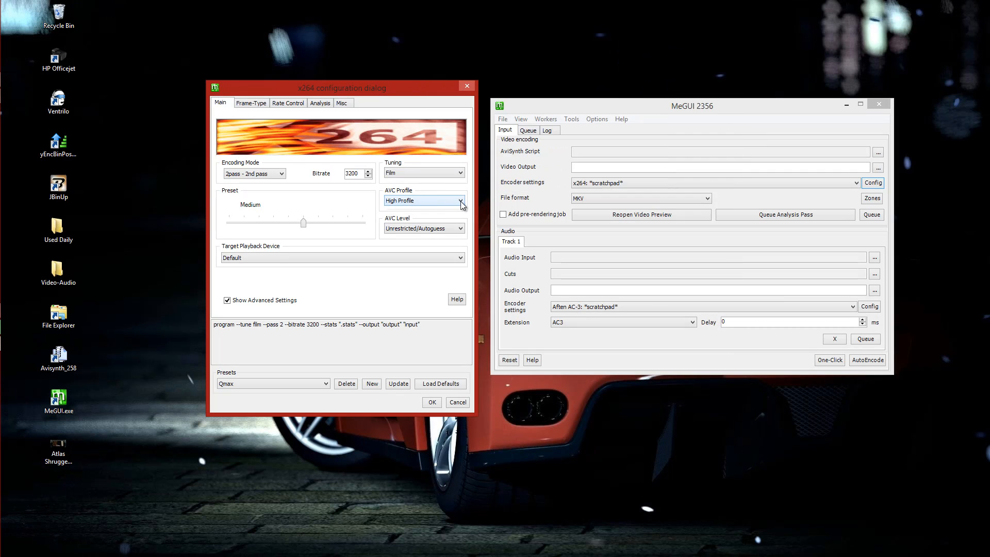
click(401, 224)
mouse_move(423, 228)
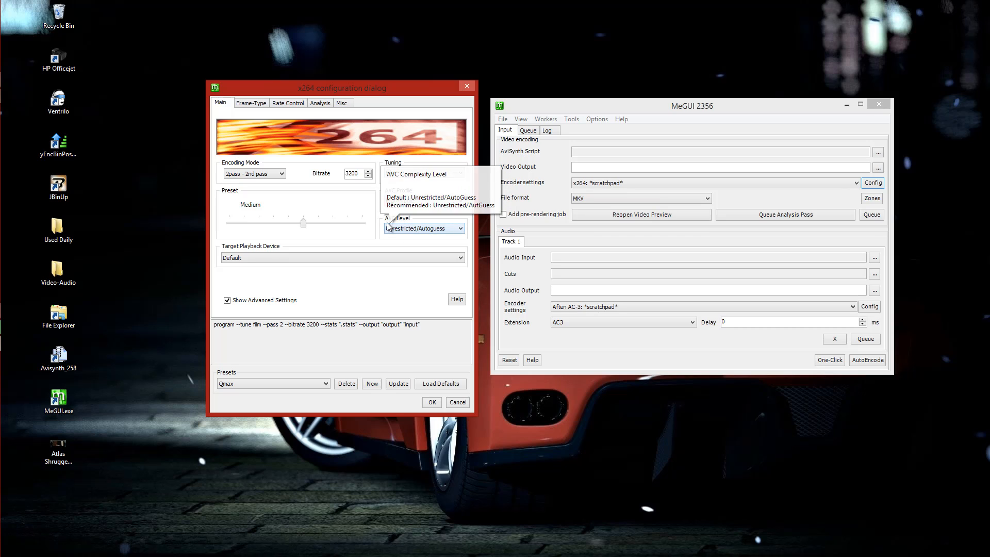
click(460, 228)
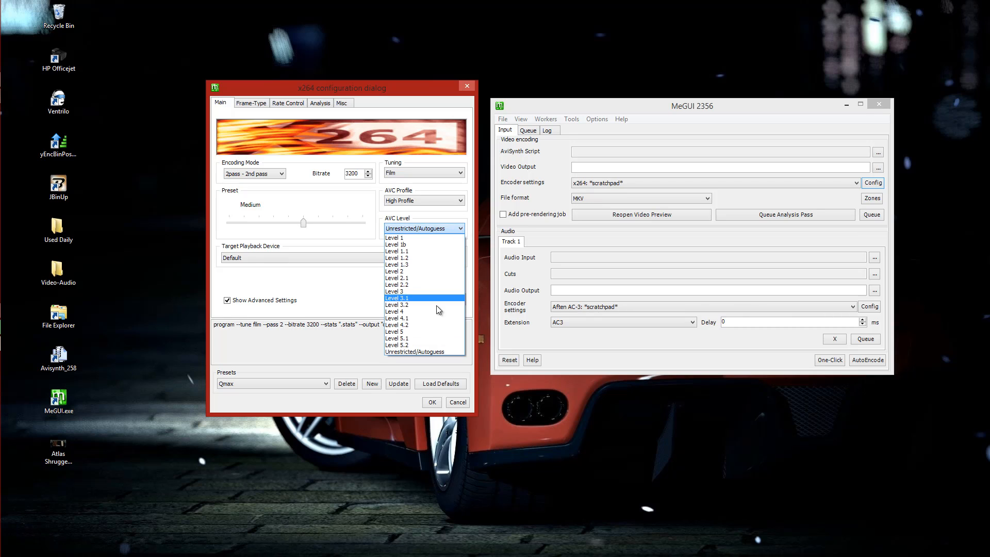
click(395, 318)
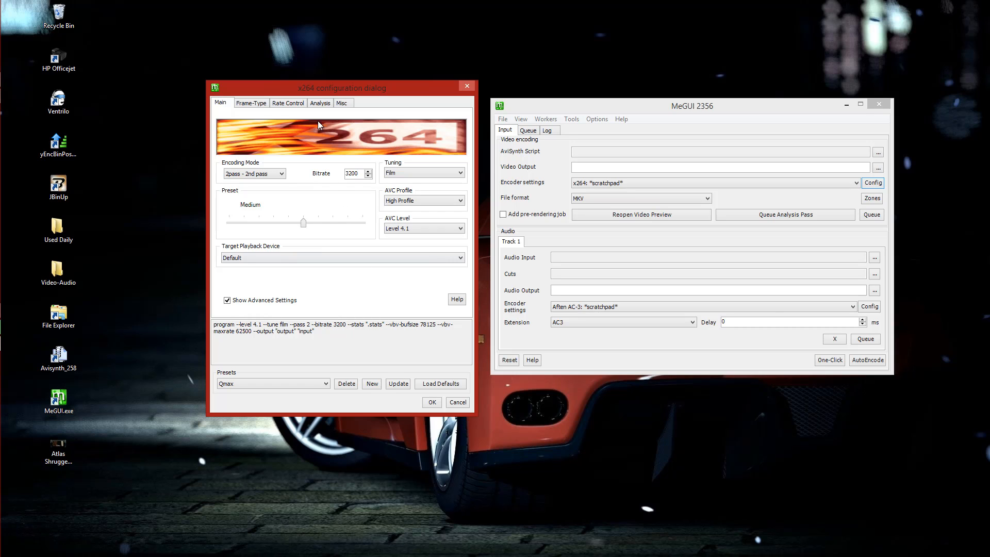
- Set the number of reference frames to 8 in the x264 frame-type settings
click(251, 104)
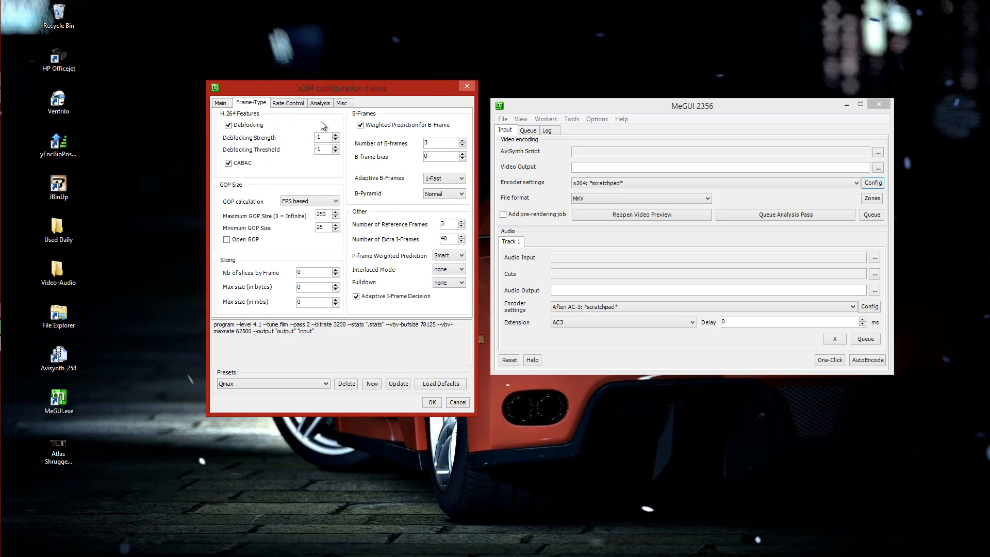
mouse_move(320, 138)
mouse_move(301, 122)
click(462, 222)
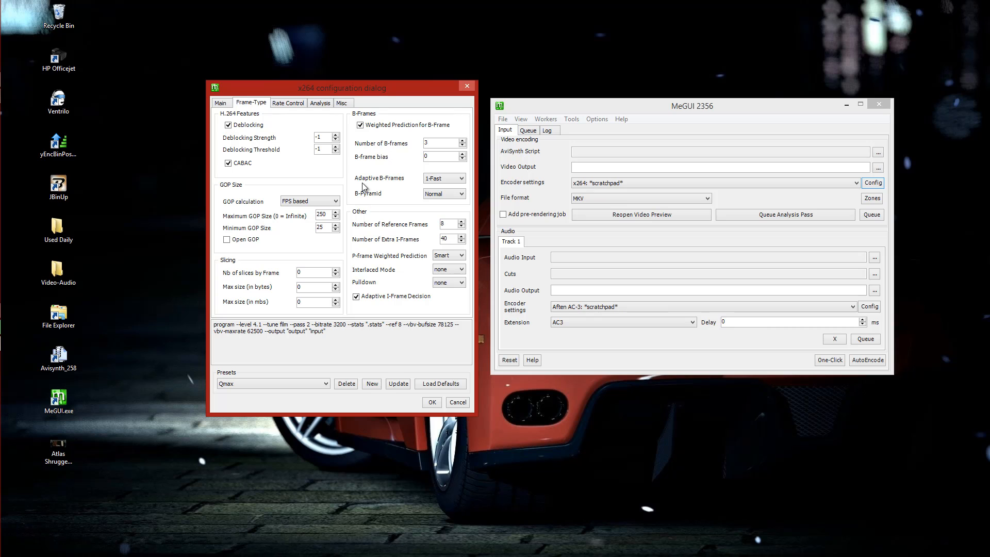
- Set the number of frames for lookahead to 50 in the x264 rate control settings
click(287, 103)
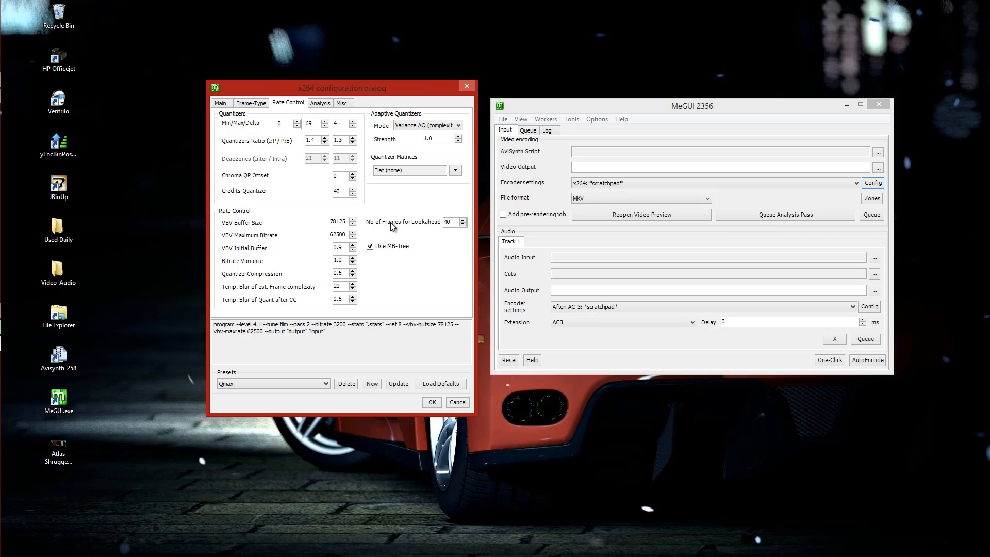
click(463, 220)
click(463, 220)
click(463, 220)
mouse_move(340, 224)
- Configure motion estimation with an M.E. range of 24, the Multi hex algorithm and subpixel refinement 08 - RD refinement on I/P frames
click(320, 104)
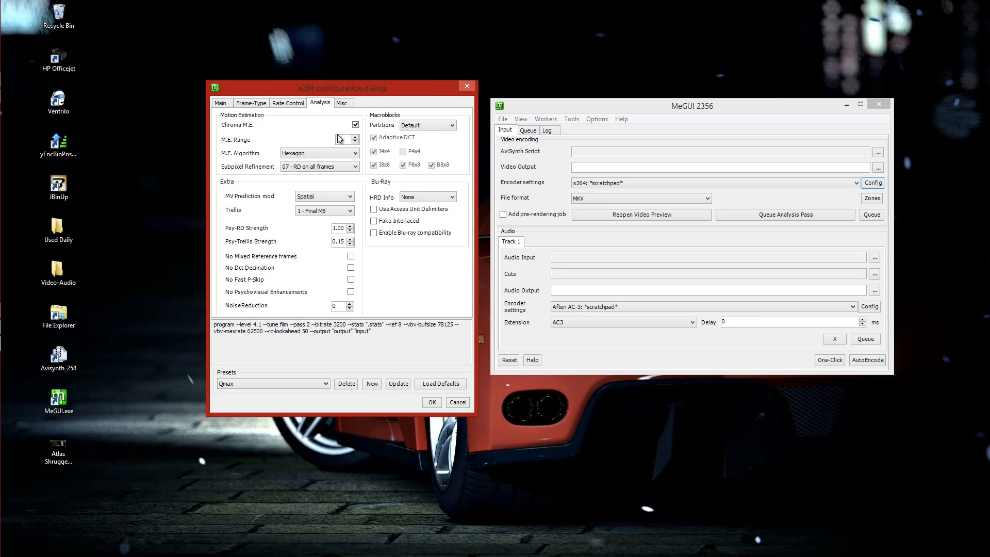
click(356, 136)
click(356, 153)
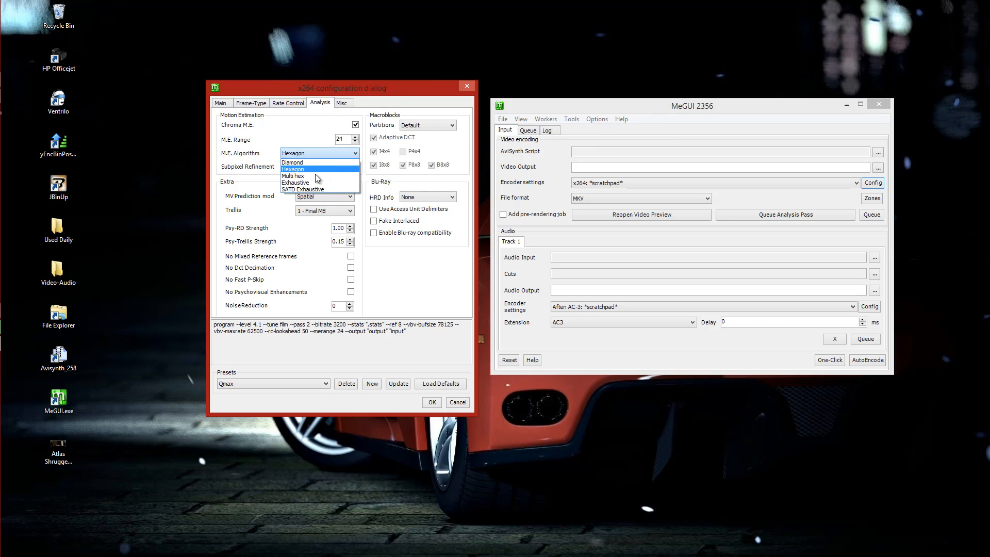
click(293, 176)
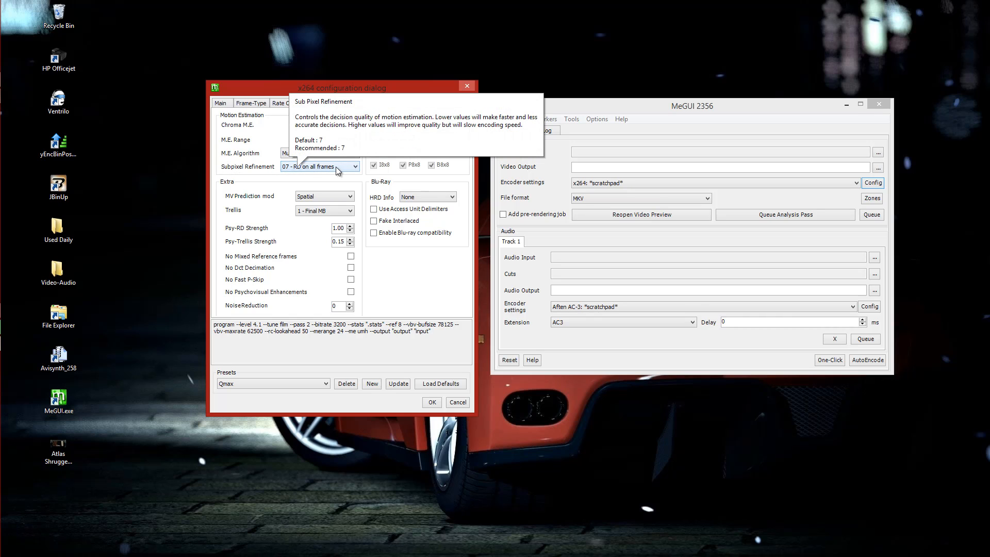
click(354, 167)
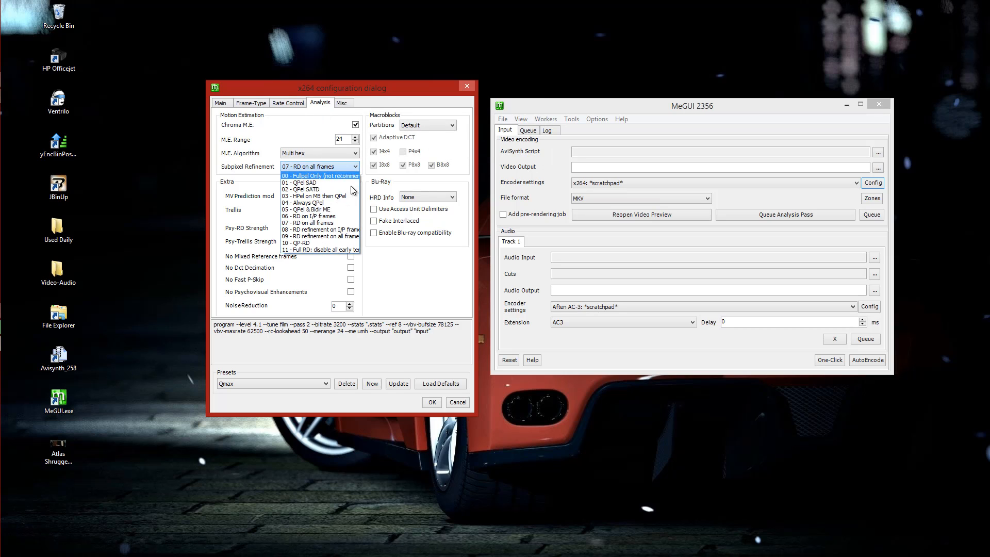
click(310, 230)
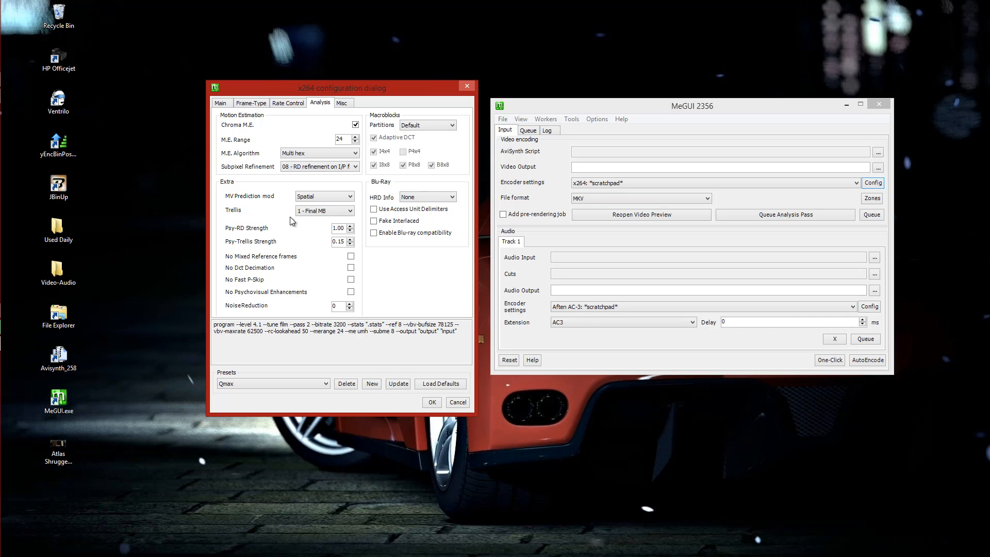
- Set Trellis to 2 - Always and enable No Fast P-Skip in the extra analysis options
click(351, 211)
click(314, 234)
click(351, 280)
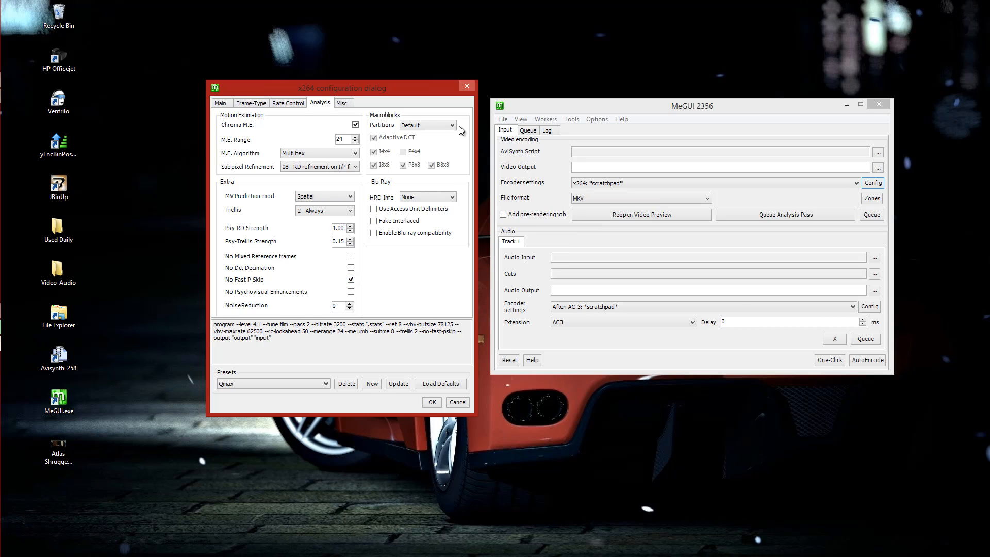
- Review the macroblock partition options and keep Default selected
mouse_move(407, 127)
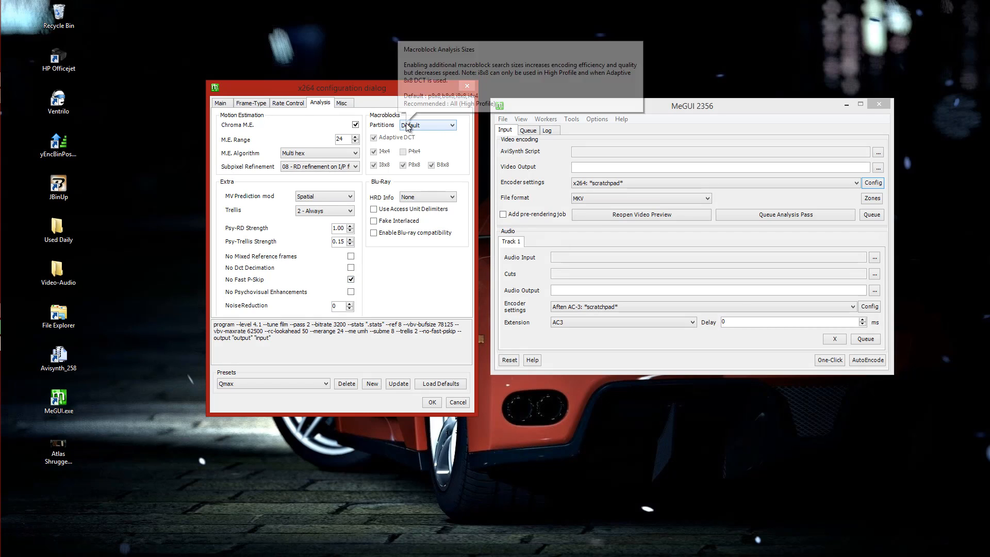
click(438, 125)
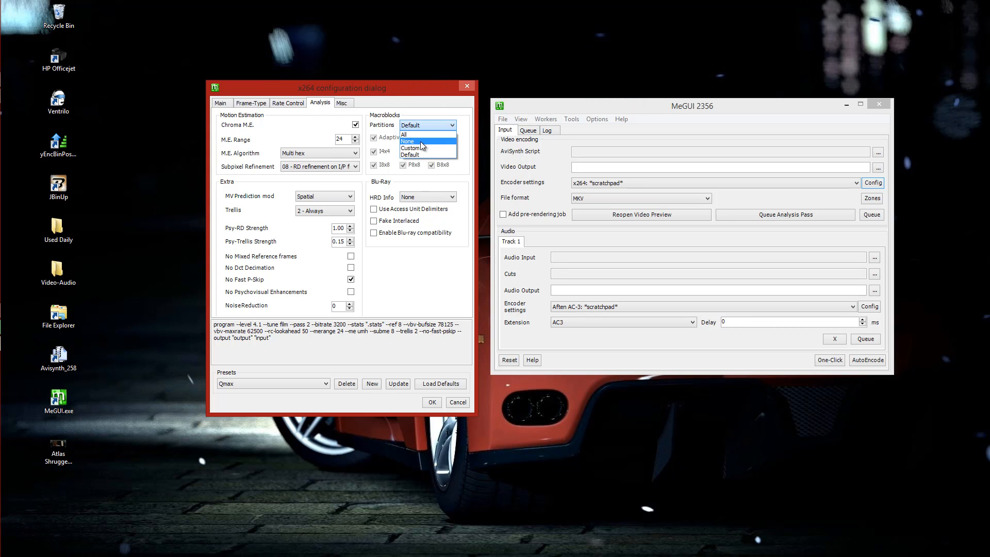
click(412, 155)
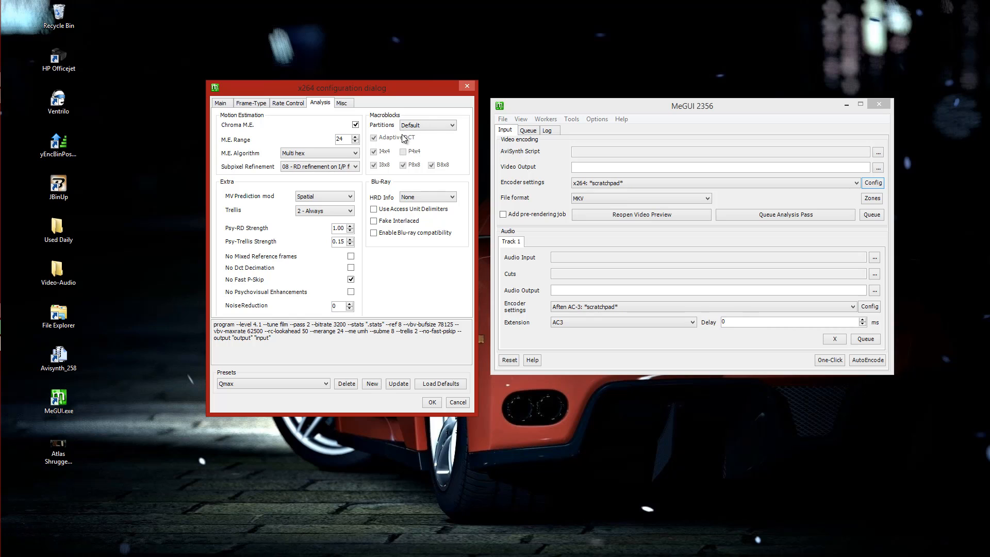
- Set the color primaries, transfer and color matrix to bt709, and save the x264 settings to the Qmax preset
click(343, 104)
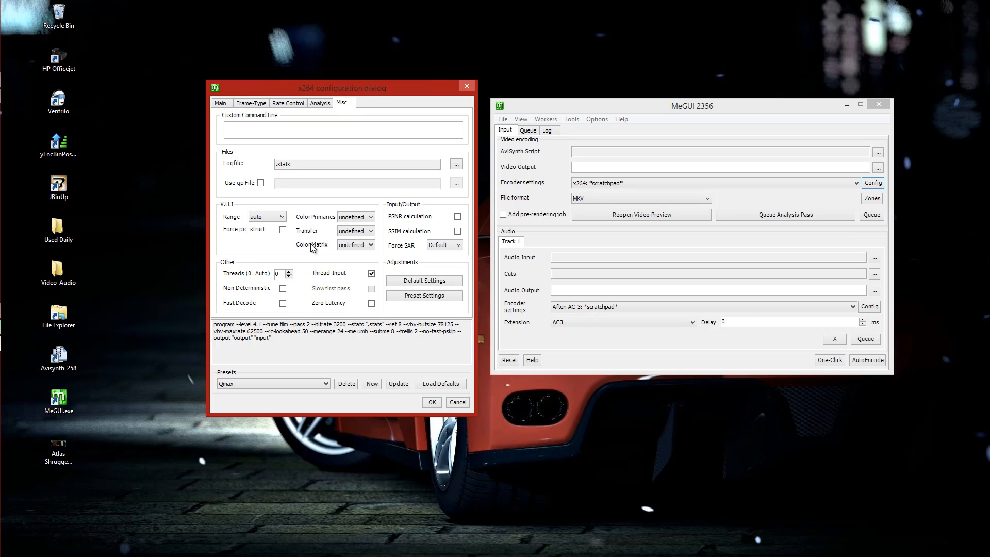
click(370, 218)
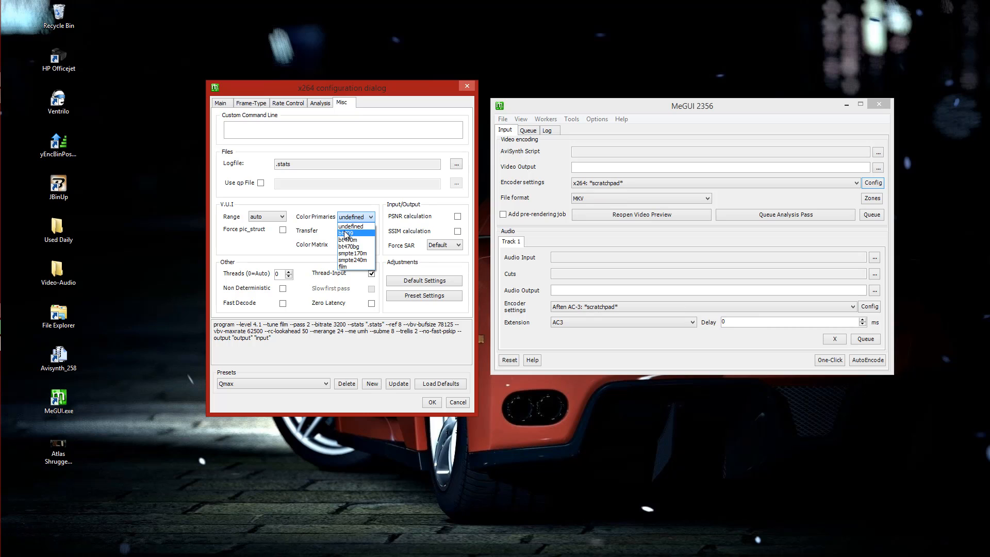
click(342, 233)
click(356, 231)
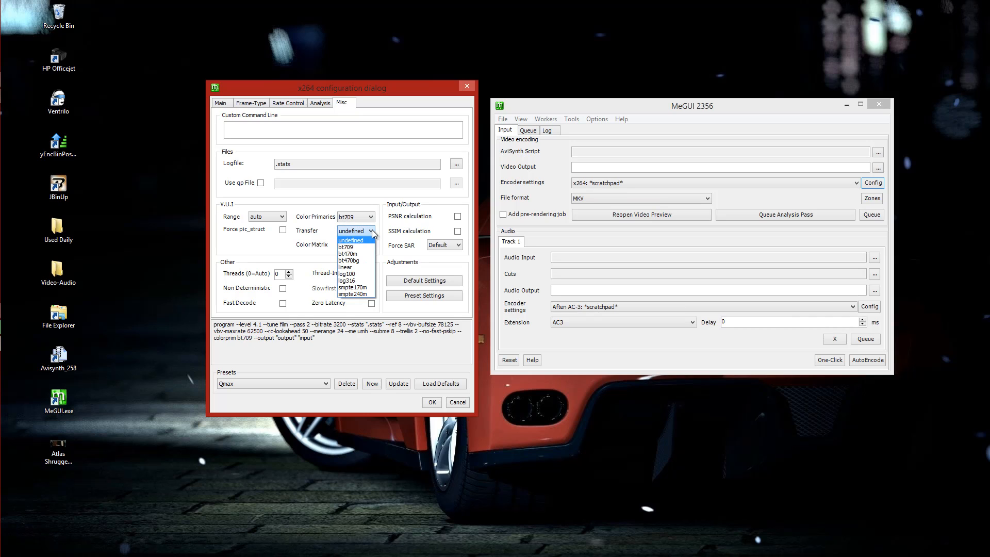
click(353, 247)
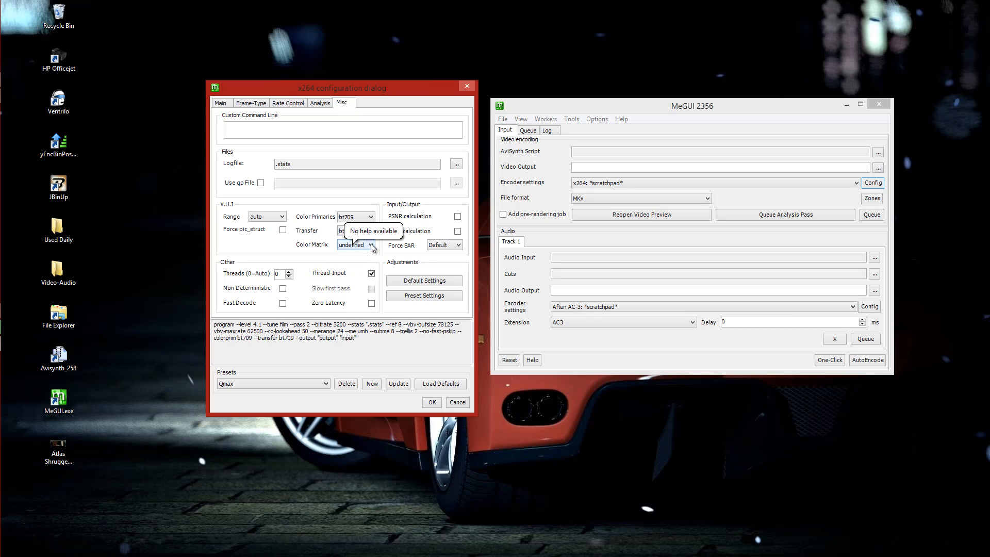
click(354, 246)
click(349, 261)
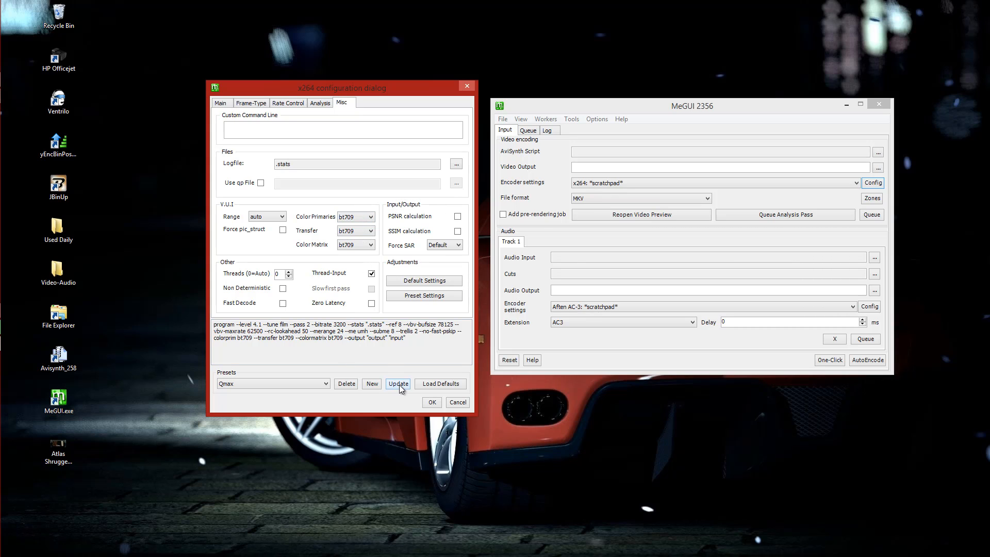
click(433, 402)
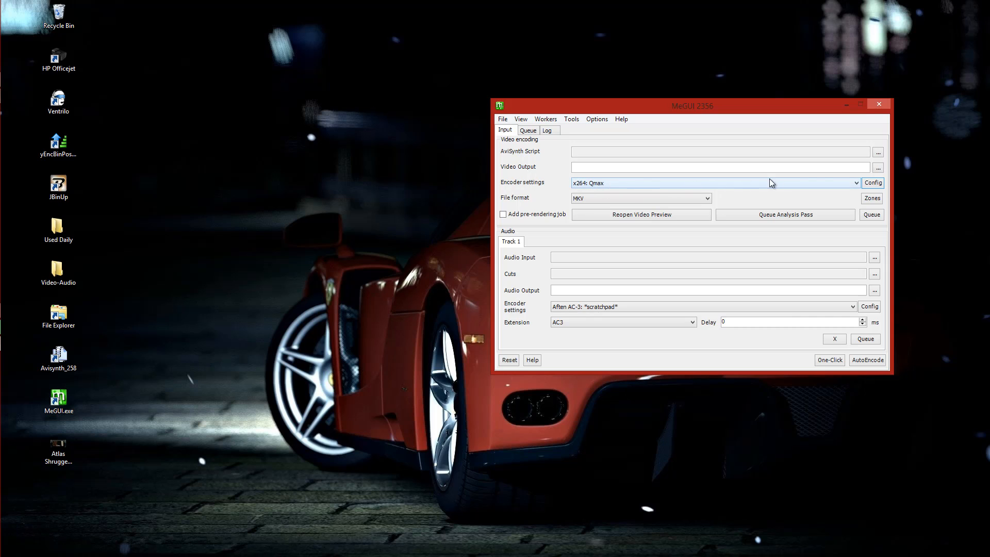
click(873, 183)
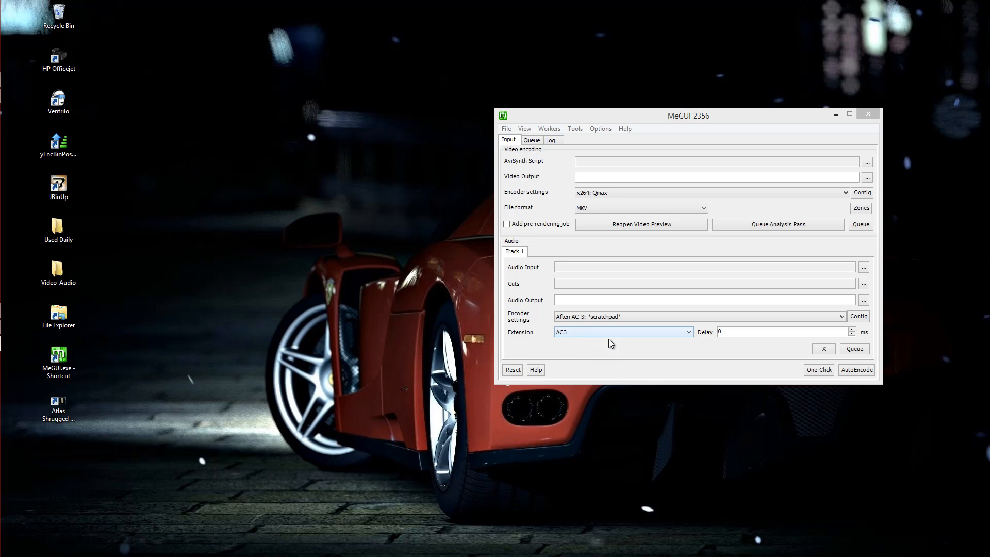
- Select the Aften - DVD - Good preset for the AC-3 audio encoder and open its configuration
click(843, 317)
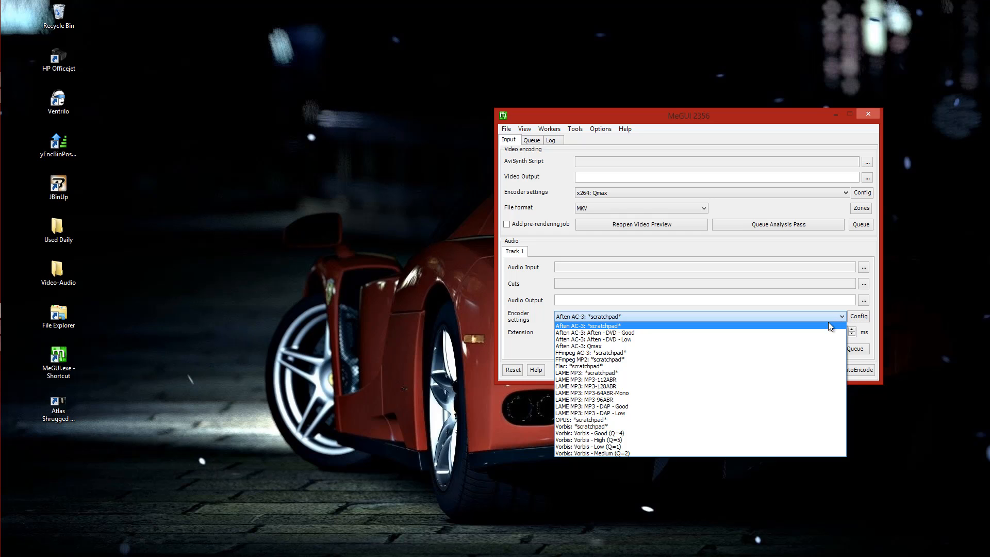
click(615, 334)
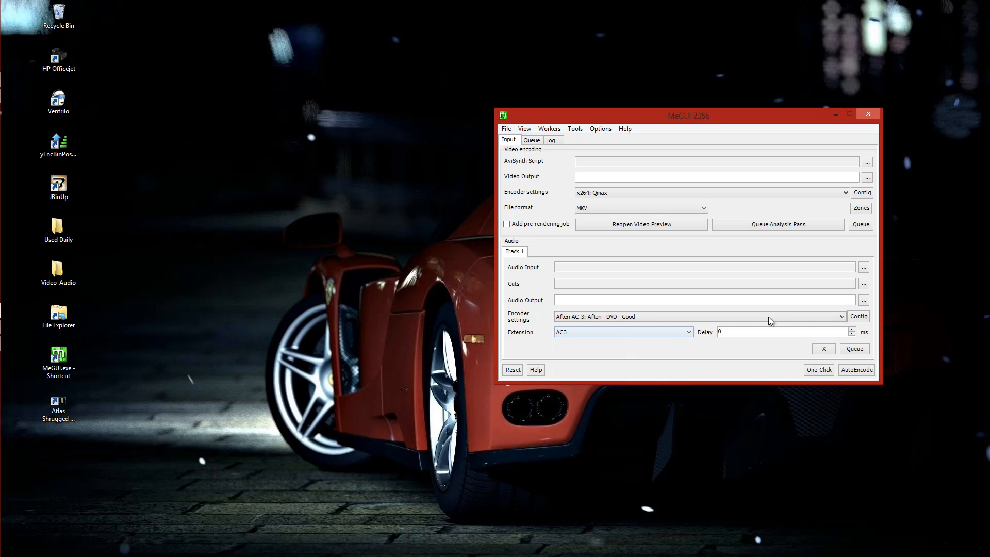
click(861, 318)
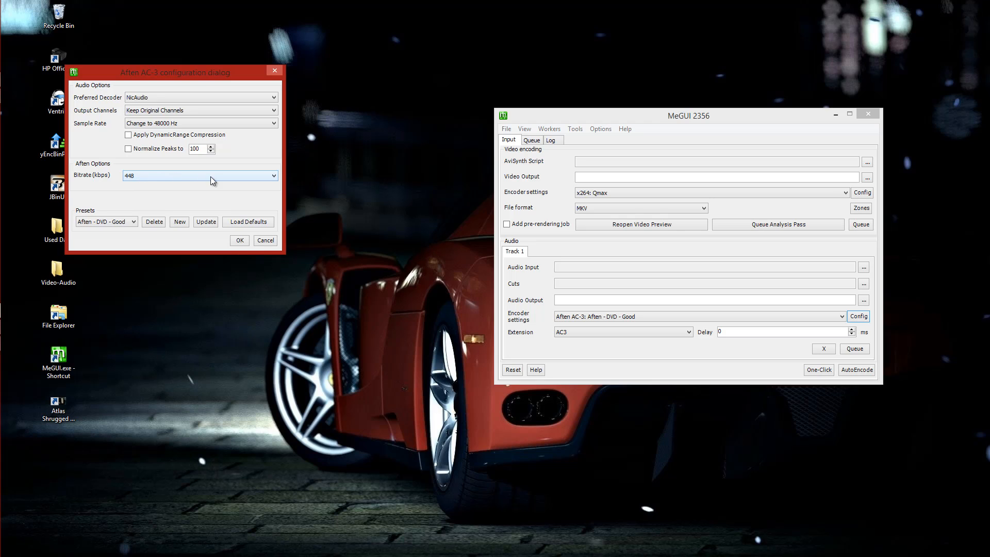
- Keep the Aften bitrate at 448 kbps, update the Aften - DVD - Good preset and accept the audio configuration
click(274, 176)
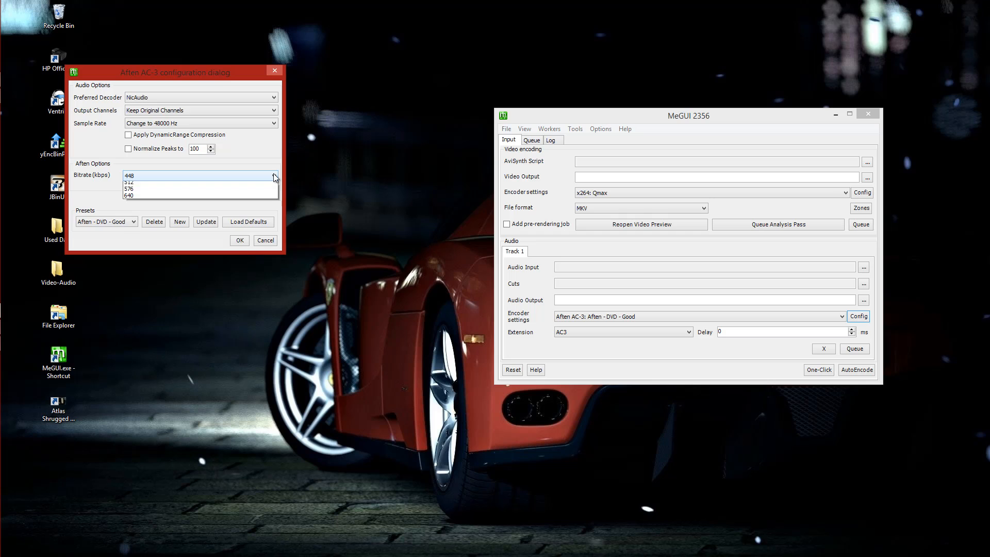
click(199, 76)
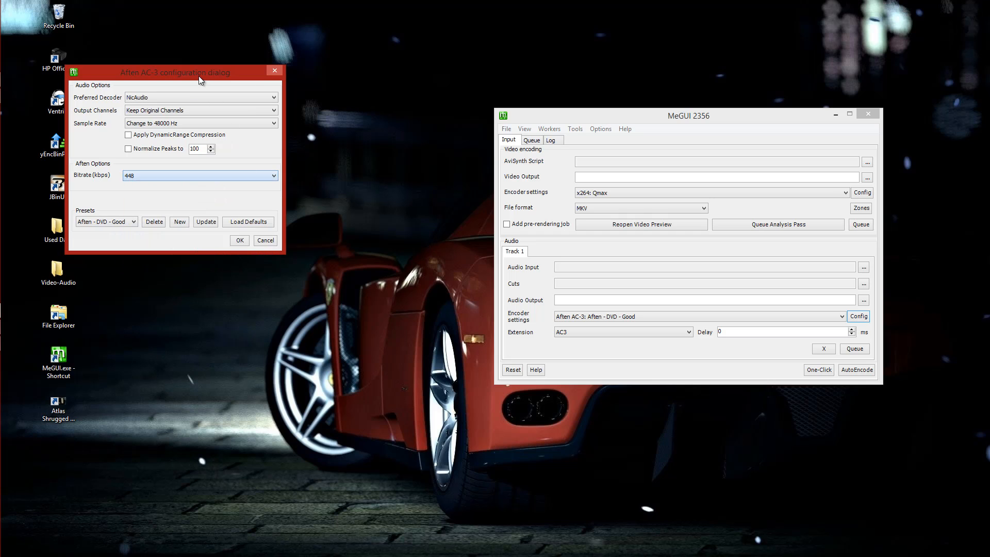
drag(217, 79, 397, 209)
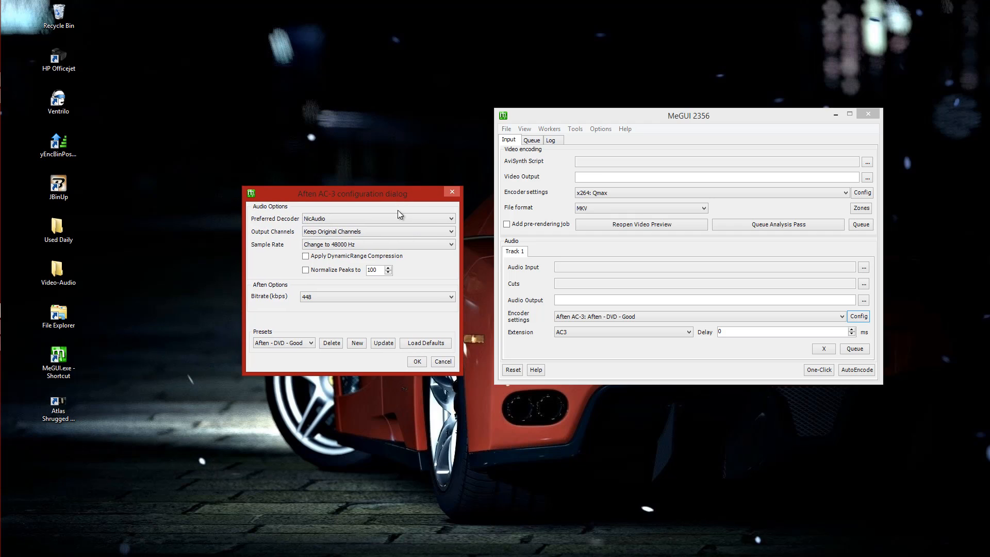
click(449, 297)
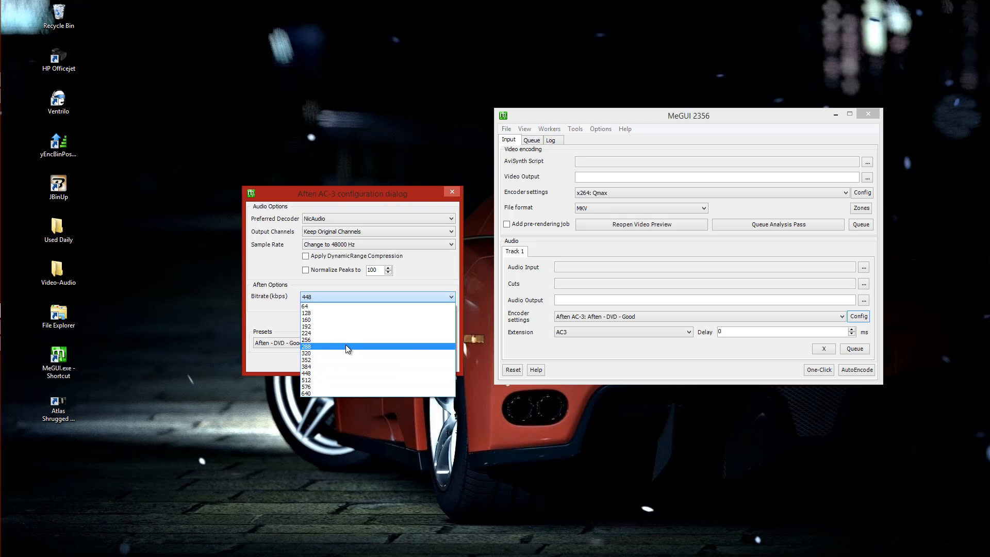
click(308, 373)
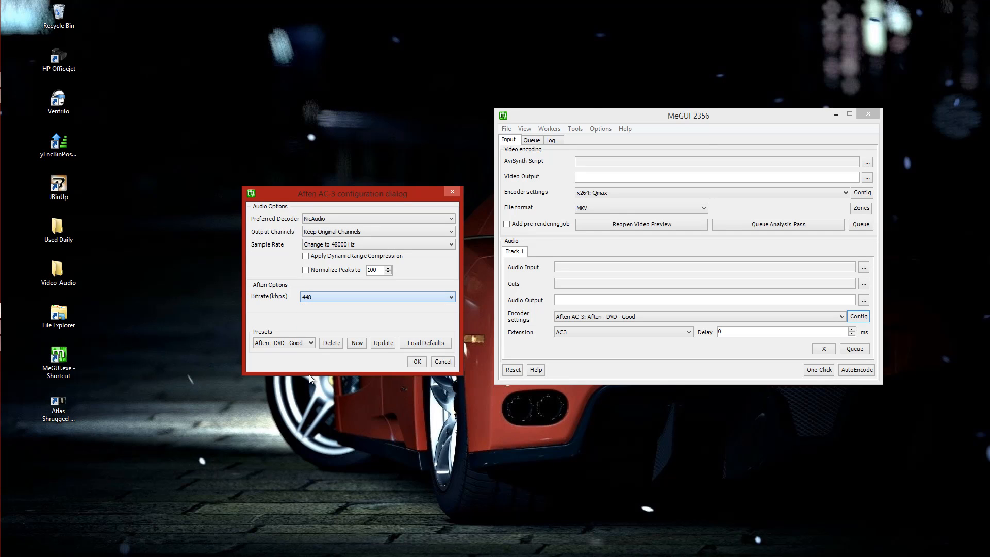
click(383, 343)
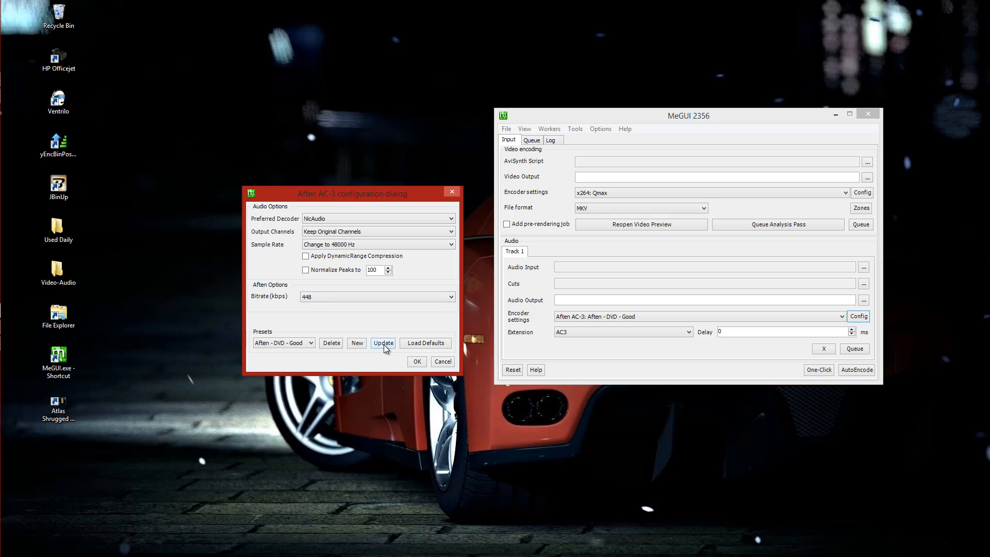
click(418, 362)
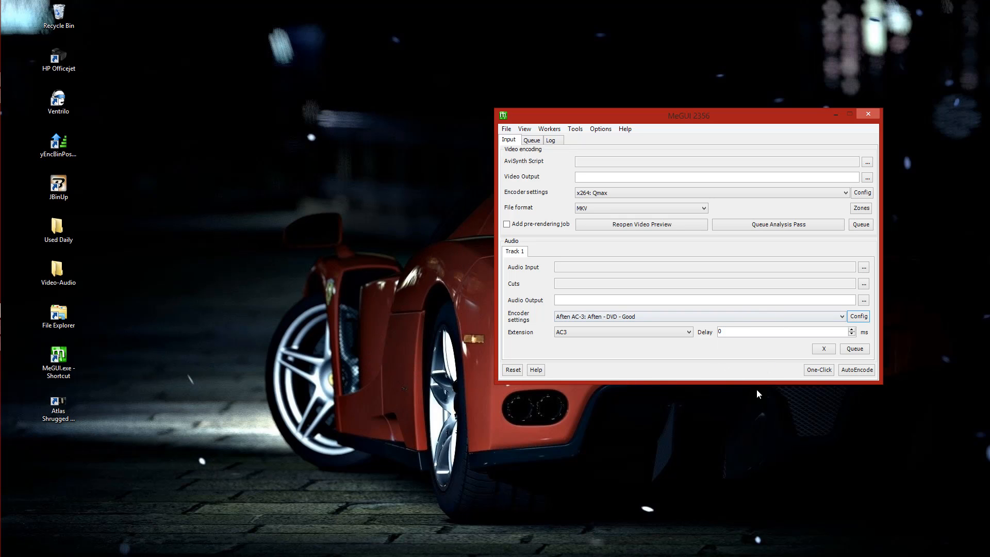
- Open the One-Click encoder beside the main window and keep it on Show Advanced Settings
click(819, 371)
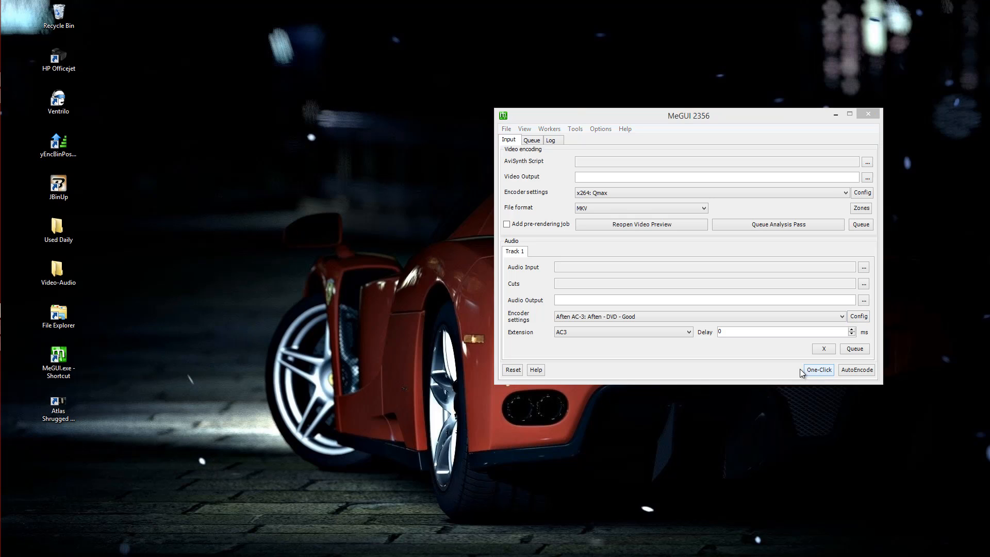
drag(211, 93, 348, 115)
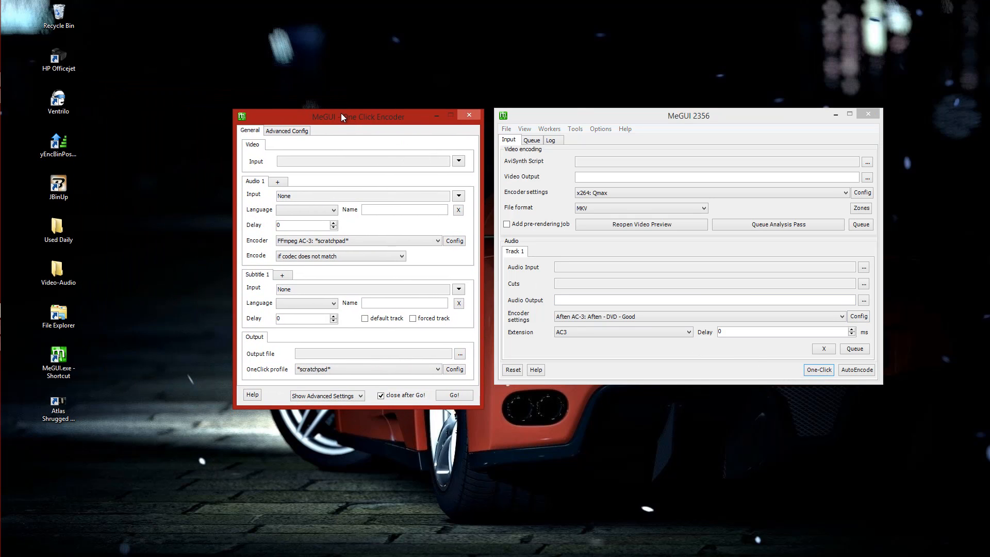
click(360, 396)
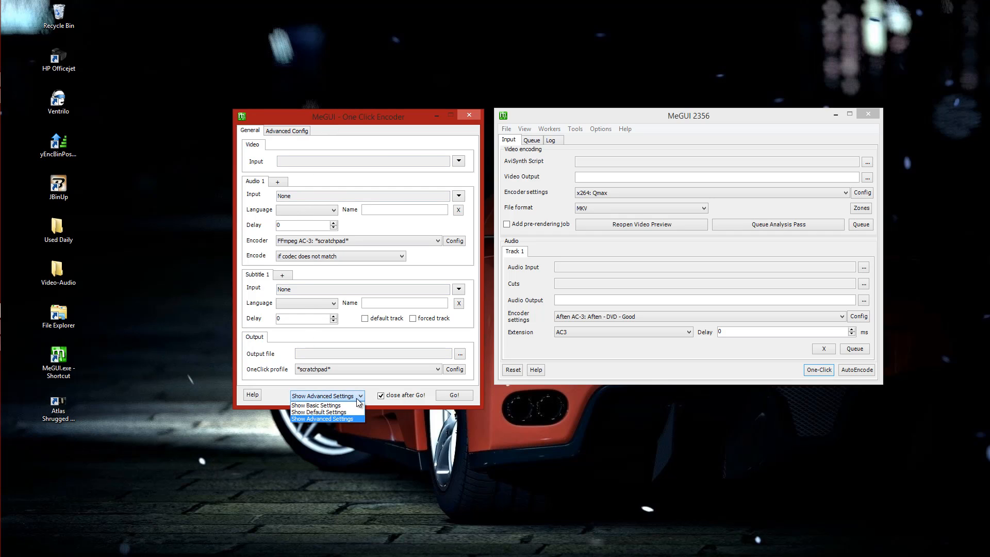
click(326, 419)
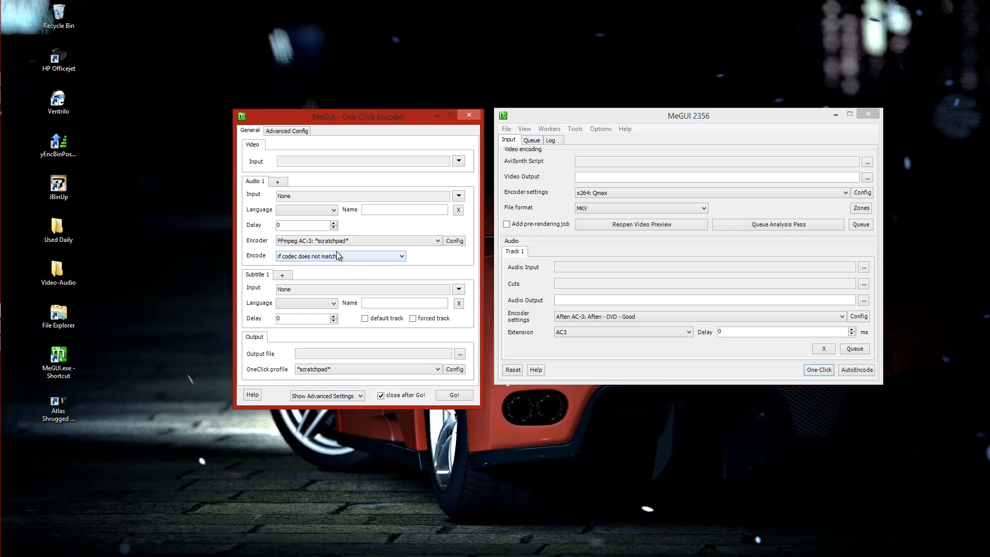
- Keep the *scratchpad* OneClick profile and open its configuration, moving the dialog over the encoder window
click(438, 370)
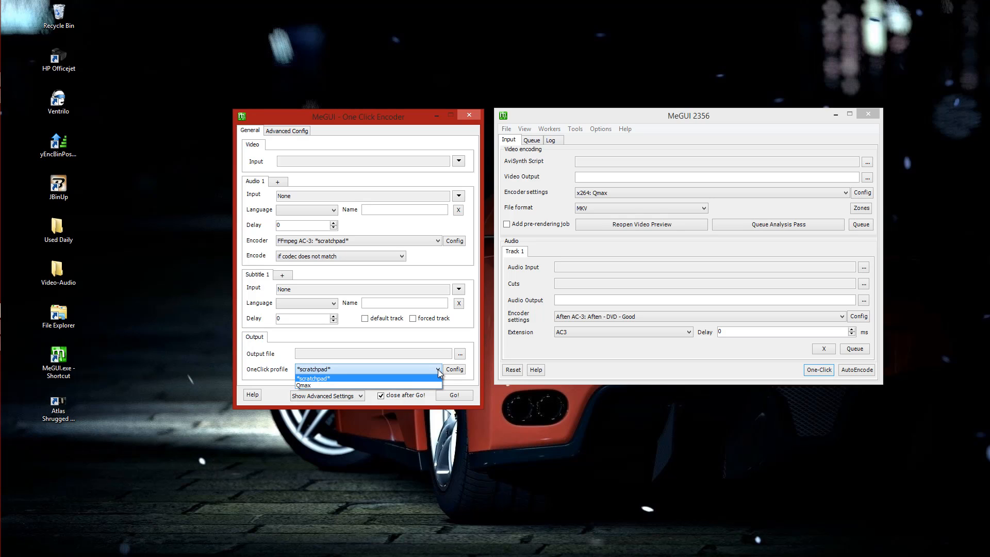
click(318, 382)
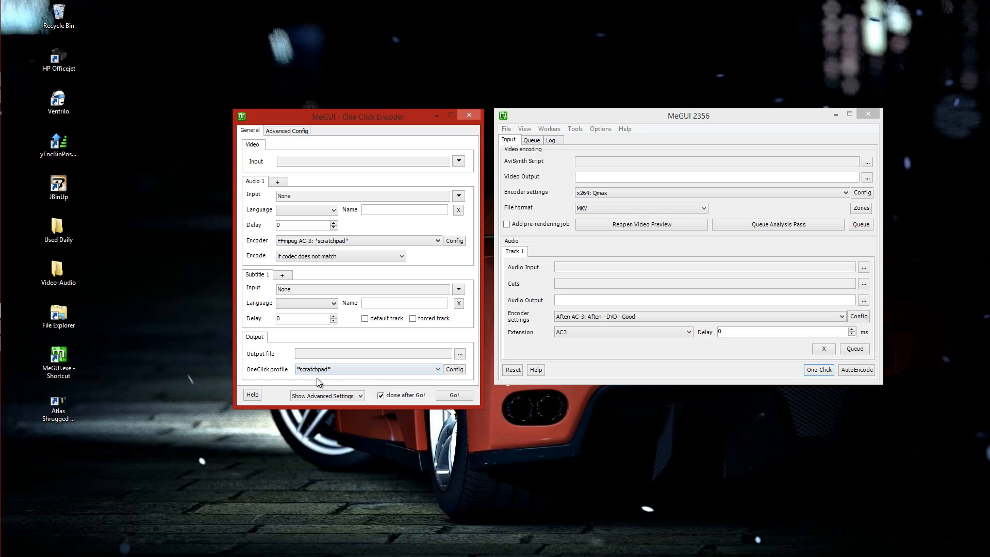
click(455, 370)
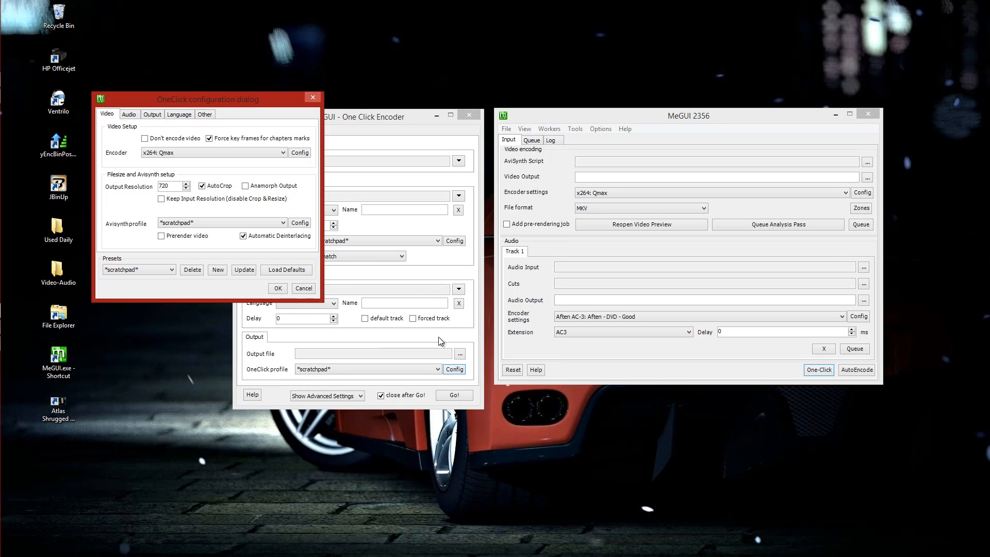
drag(273, 97, 394, 118)
drag(428, 114, 438, 113)
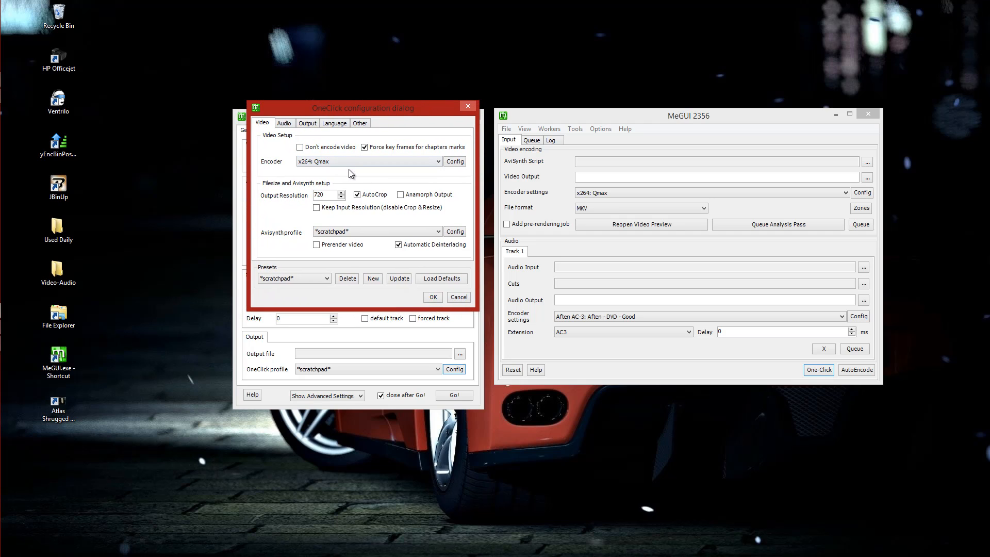
- Set the OneClick profile's output resolution to 1280 and turn off AutoCrop and Automatic Deinterlacing
click(332, 196)
drag(332, 196, 312, 196)
text(1280)
click(357, 194)
click(398, 244)
- Choose Aften AC-3: Aften - DVD - Good as the OneClick profile's default audio encoder
click(288, 124)
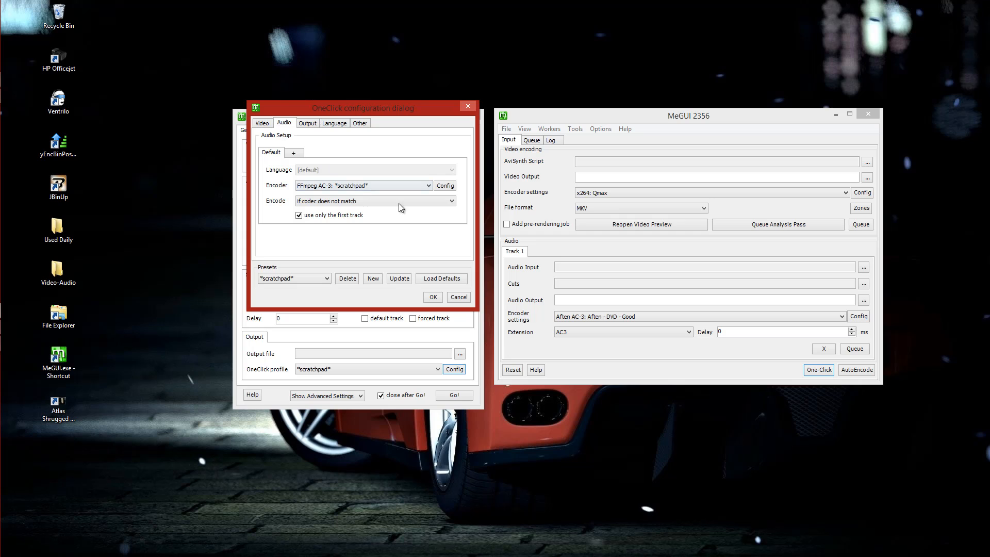
click(427, 186)
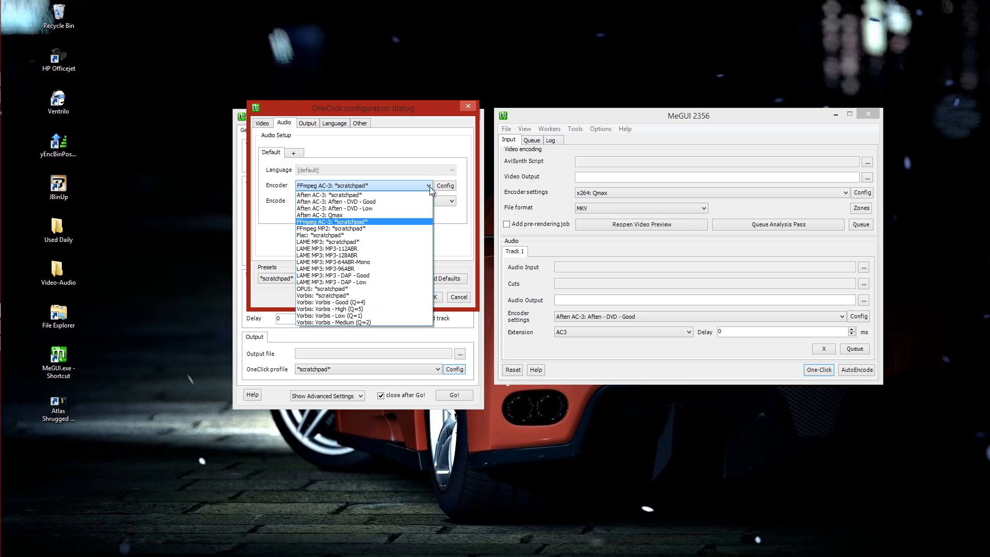
click(357, 202)
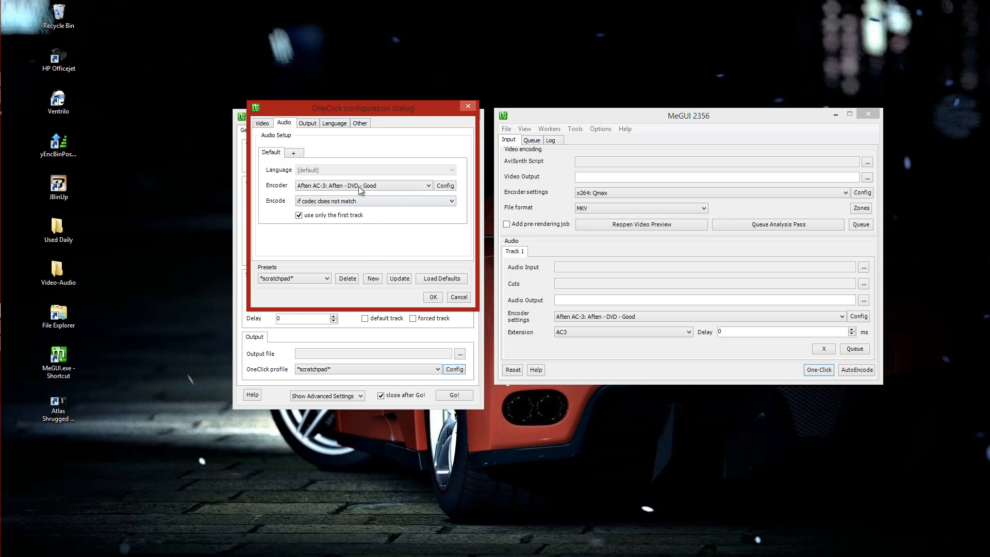
- Set the OneClick profile's output file size to 3.00 GB
click(309, 126)
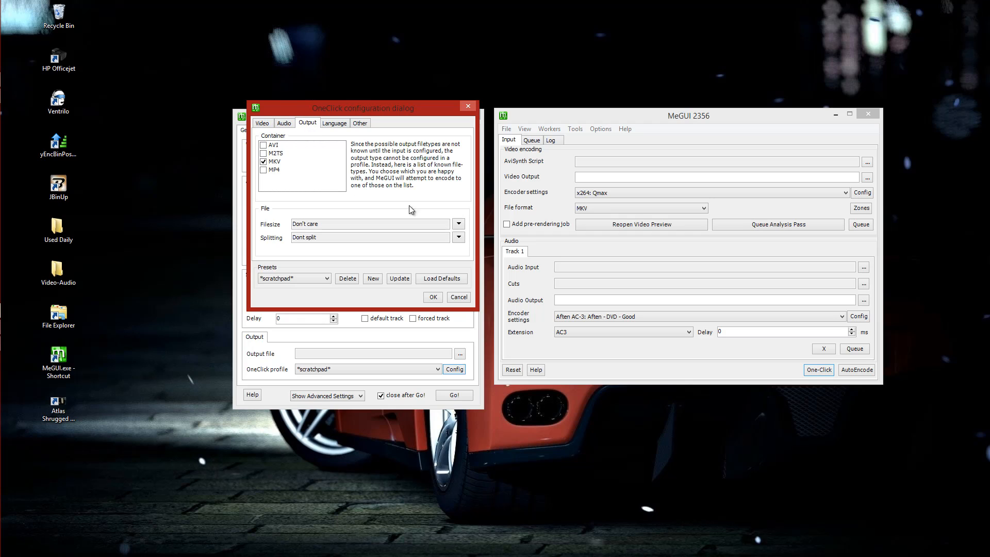
click(459, 224)
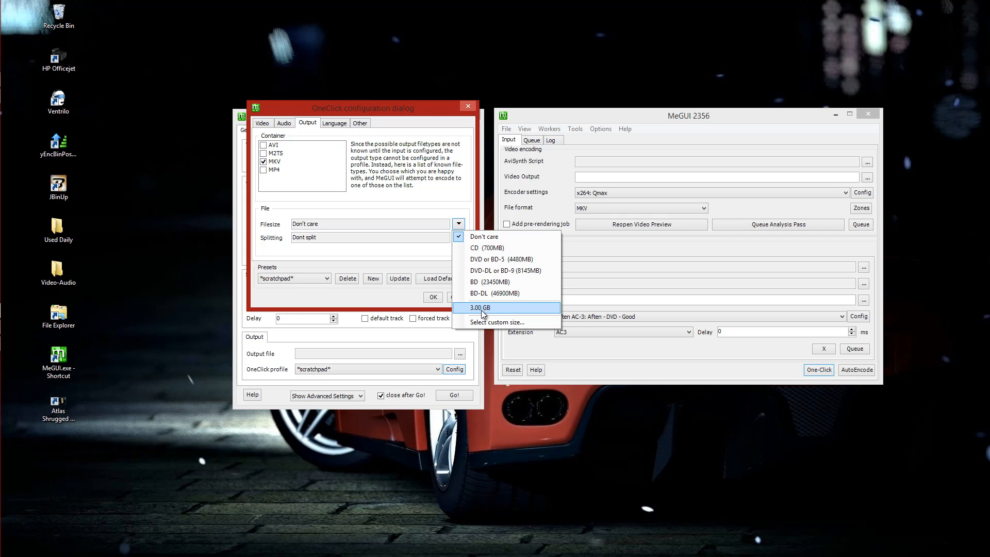
click(481, 309)
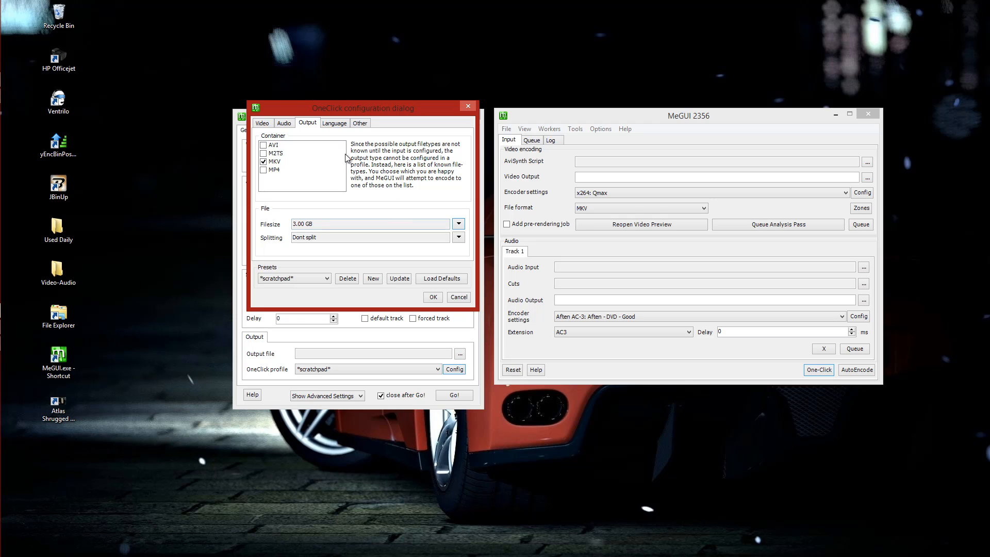
- Add English to the OneClick profile's default audio languages
click(335, 125)
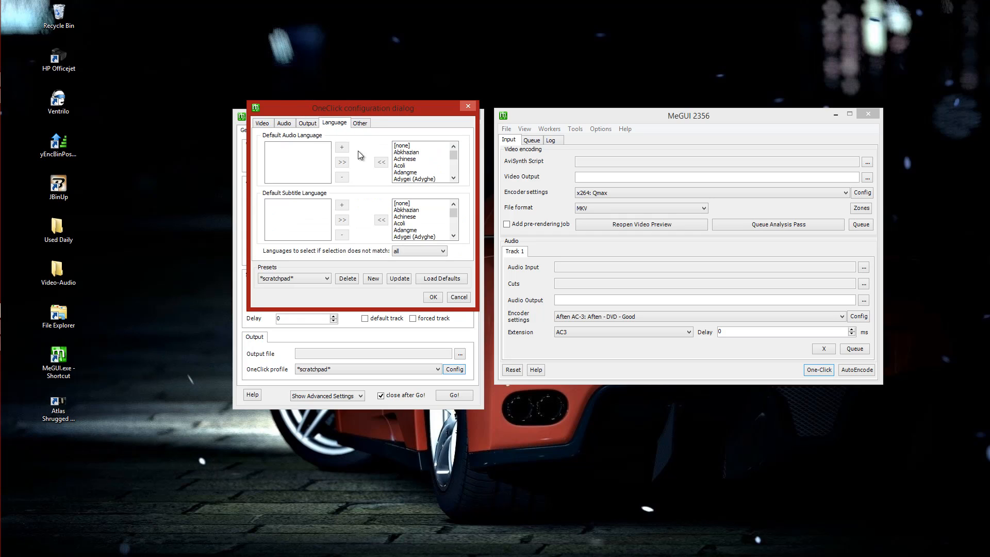
click(446, 156)
scroll(437, 162, down, 5)
scroll(437, 162, down, 8)
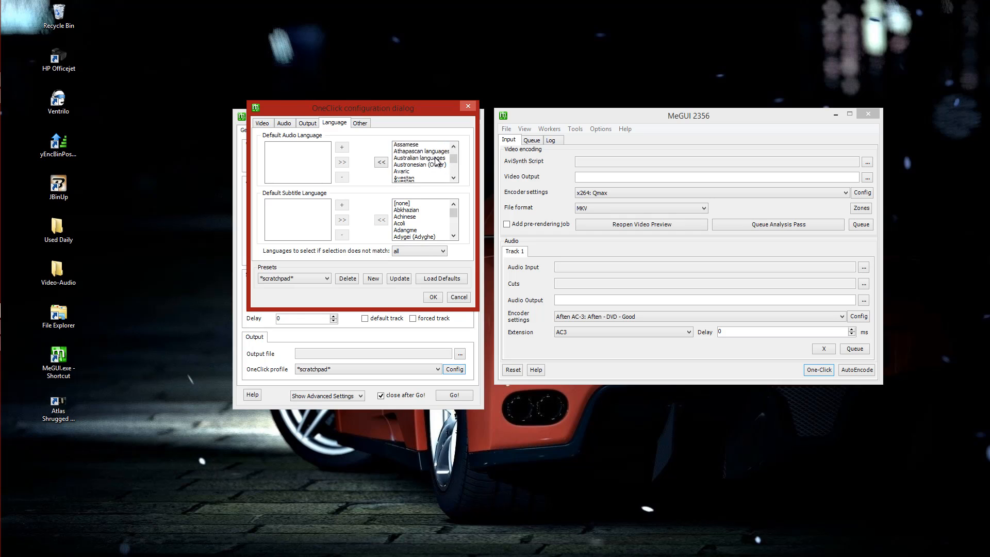
scroll(434, 156, down, 4)
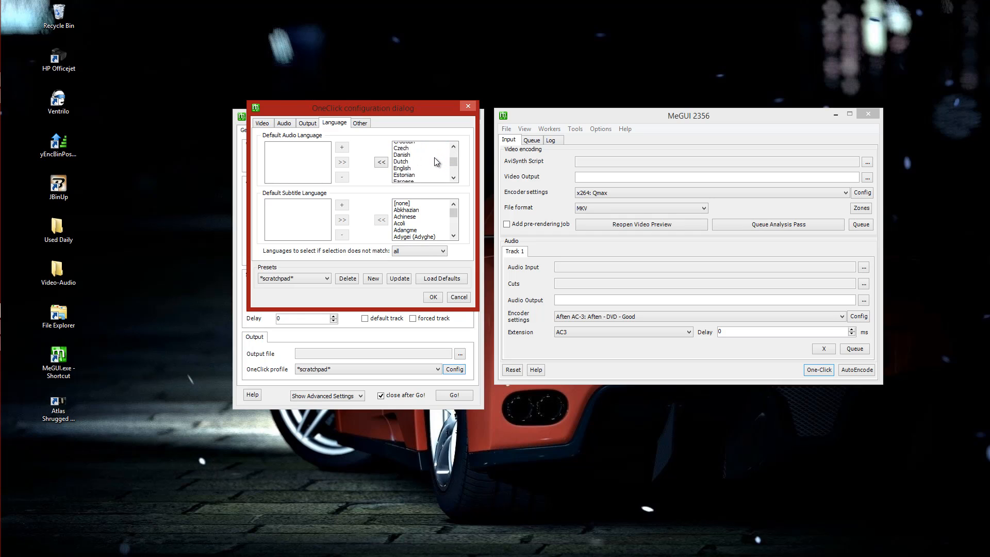
click(410, 165)
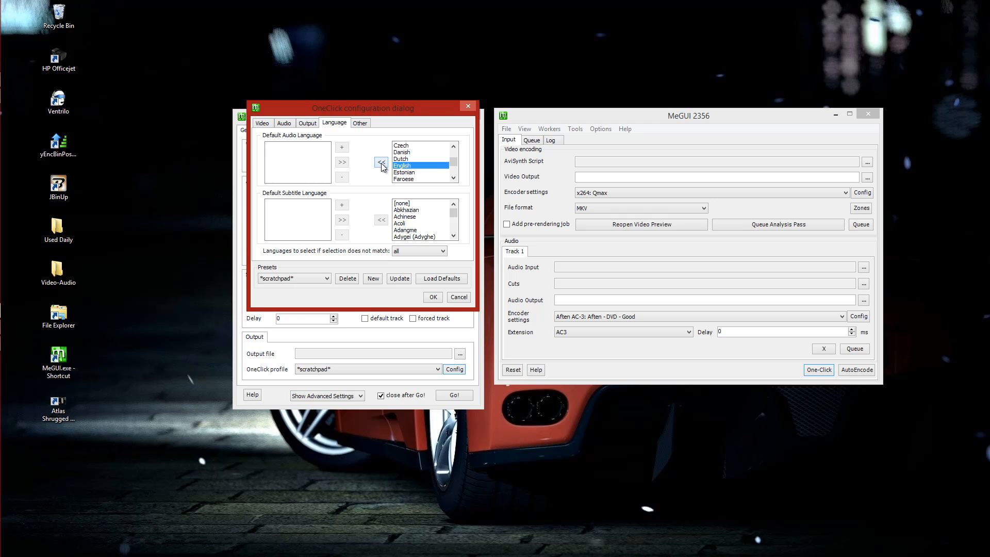
click(382, 164)
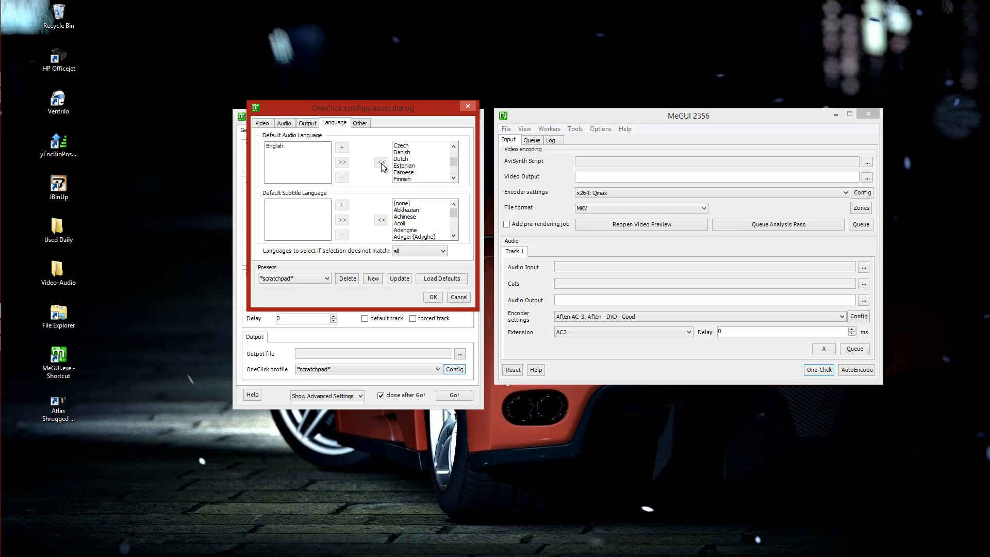
- Add English to the OneClick profile's default subtitle languages
click(434, 204)
scroll(435, 206, down, 7)
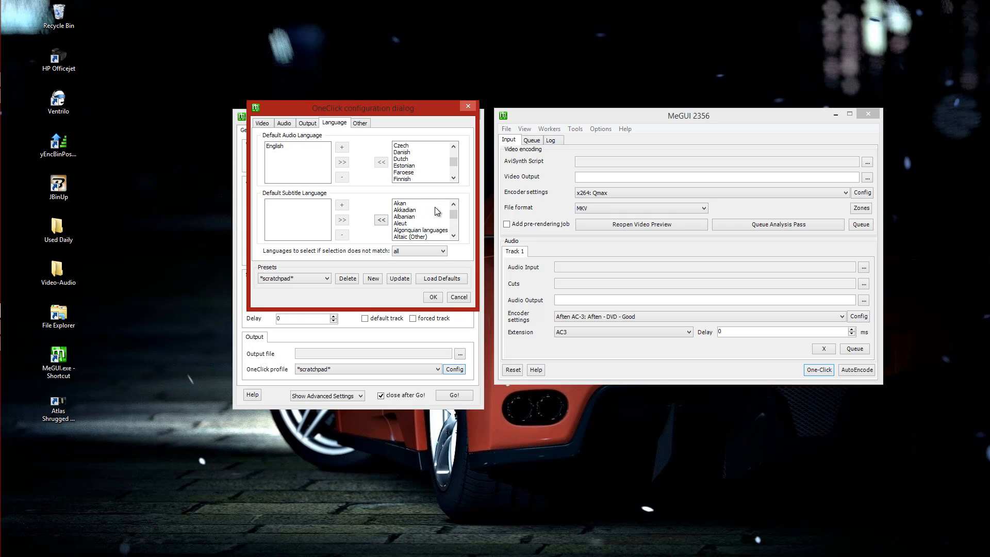
scroll(435, 206, down, 10)
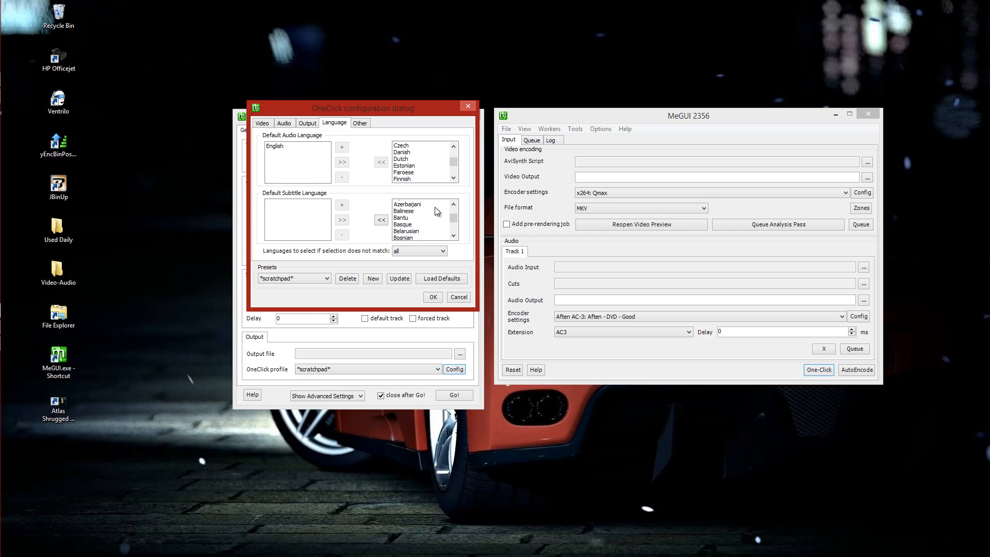
scroll(434, 206, down, 3)
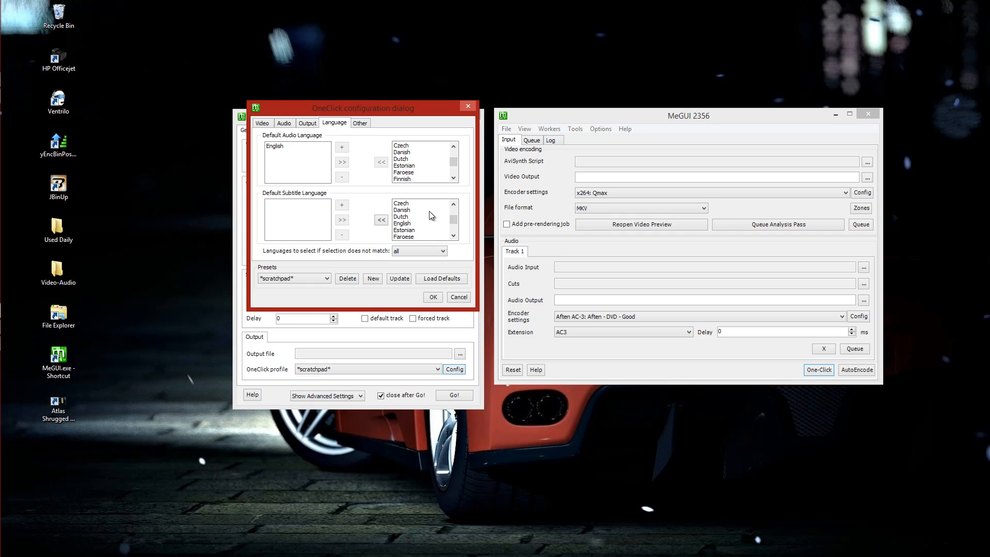
click(406, 224)
click(381, 220)
- Set the OneClick profile's default output directory to C:\Movies Done and accept the profile configuration
click(362, 125)
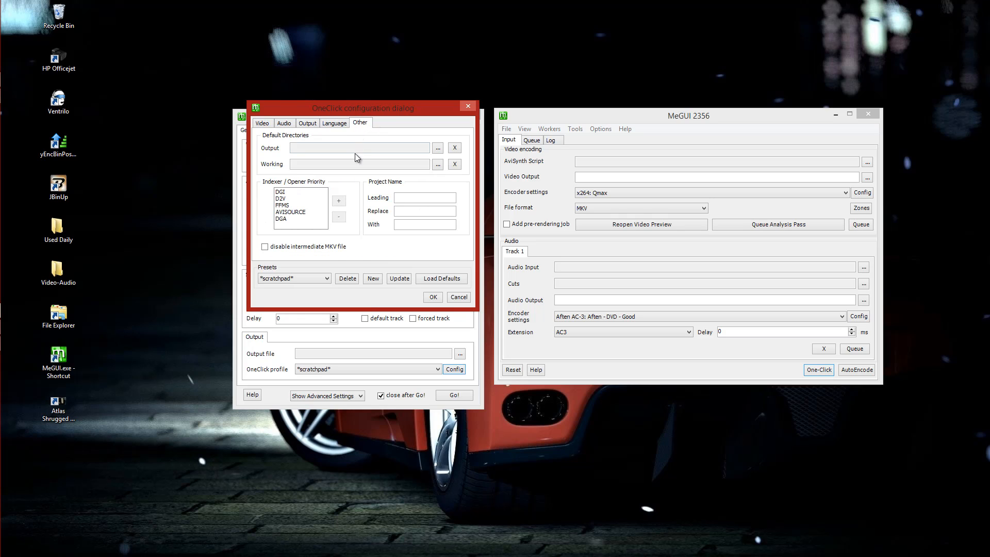
click(438, 149)
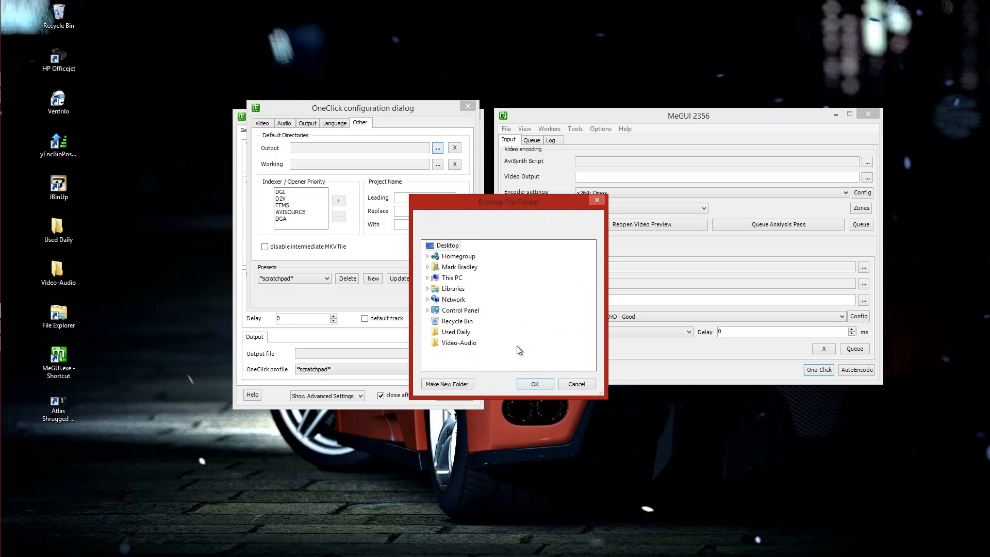
double_click(458, 278)
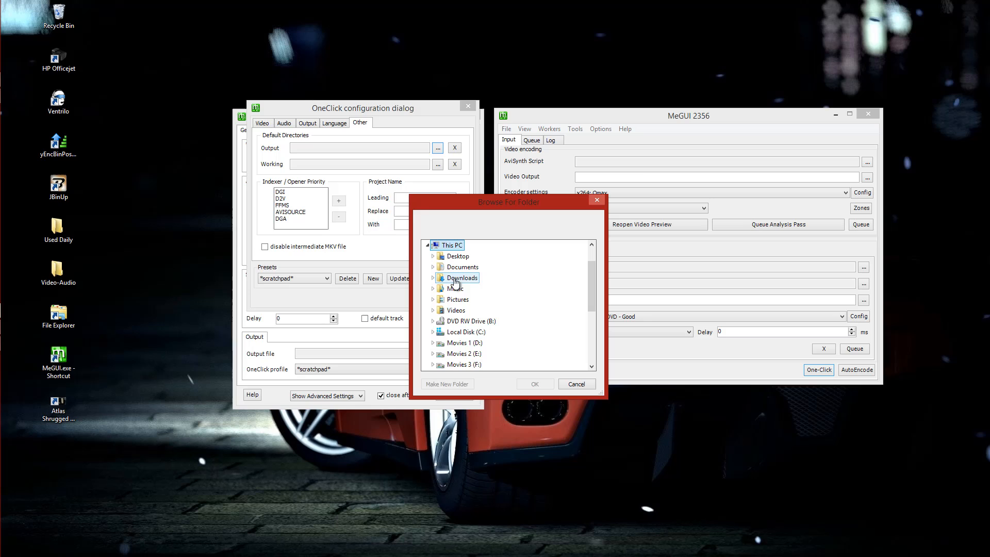
double_click(471, 332)
scroll(528, 324, down, 5)
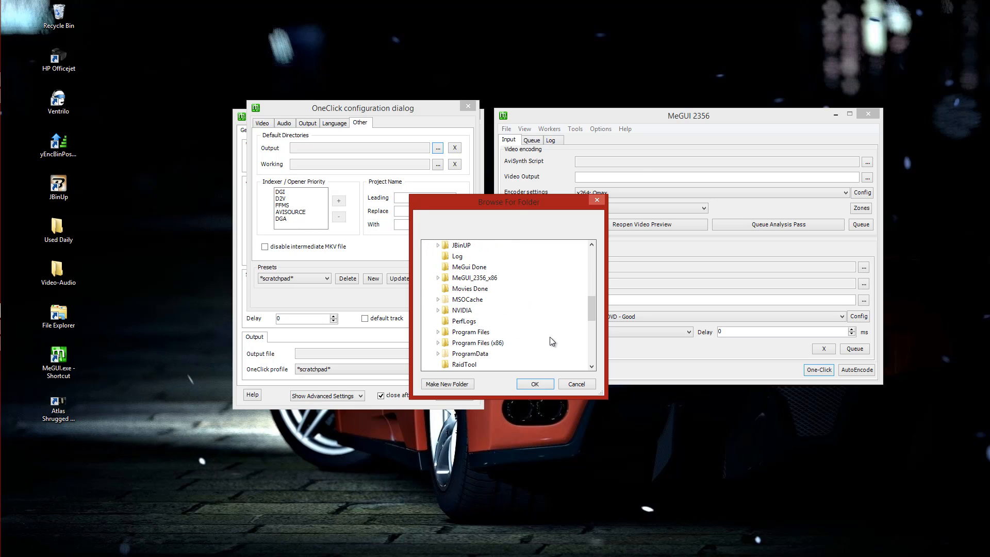
scroll(550, 338, down, 2)
scroll(550, 338, up, 2)
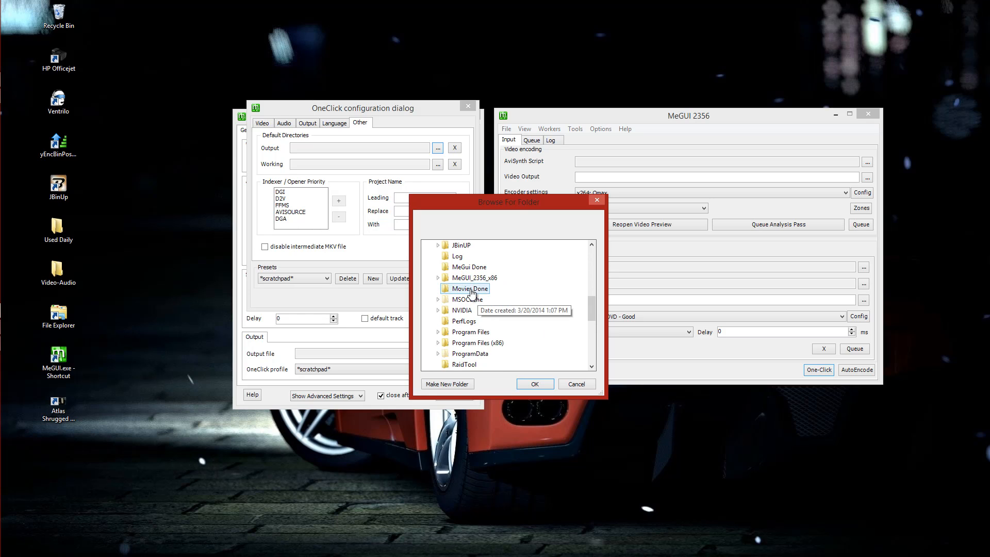
click(470, 289)
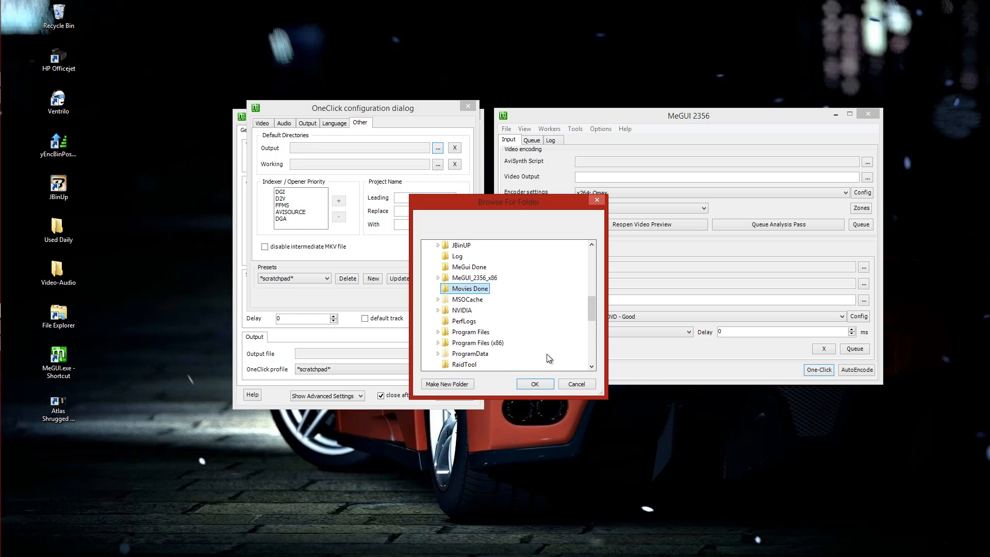
click(534, 386)
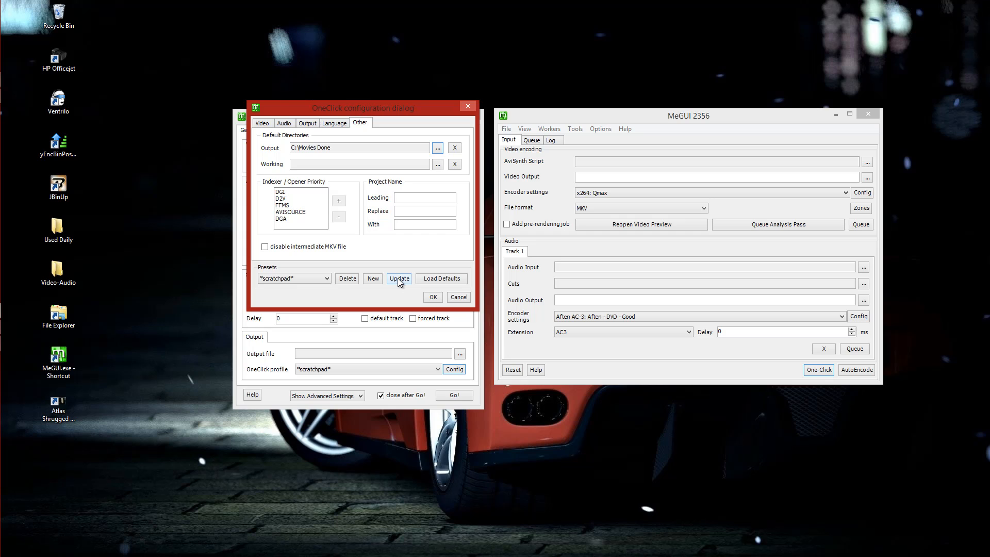
click(434, 298)
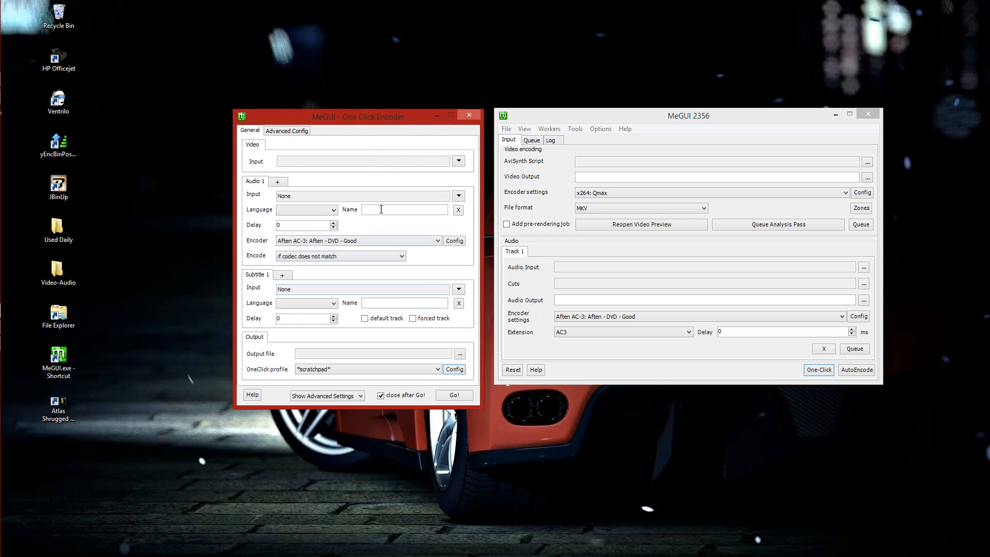
- Load the Atlas Shrugged 2011 1080p.mkv shortcut from the Desktop as the One Click Encoder's video input
click(461, 163)
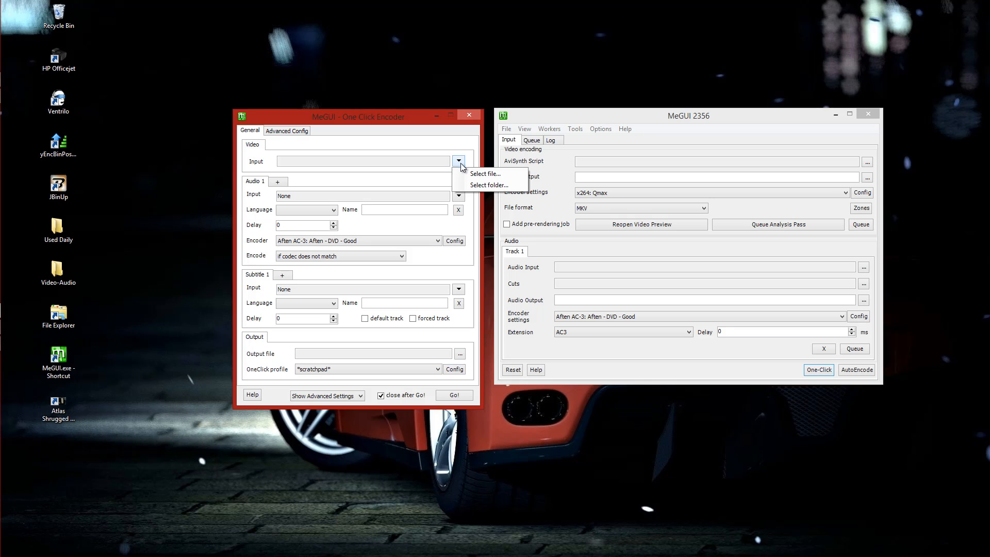
click(485, 176)
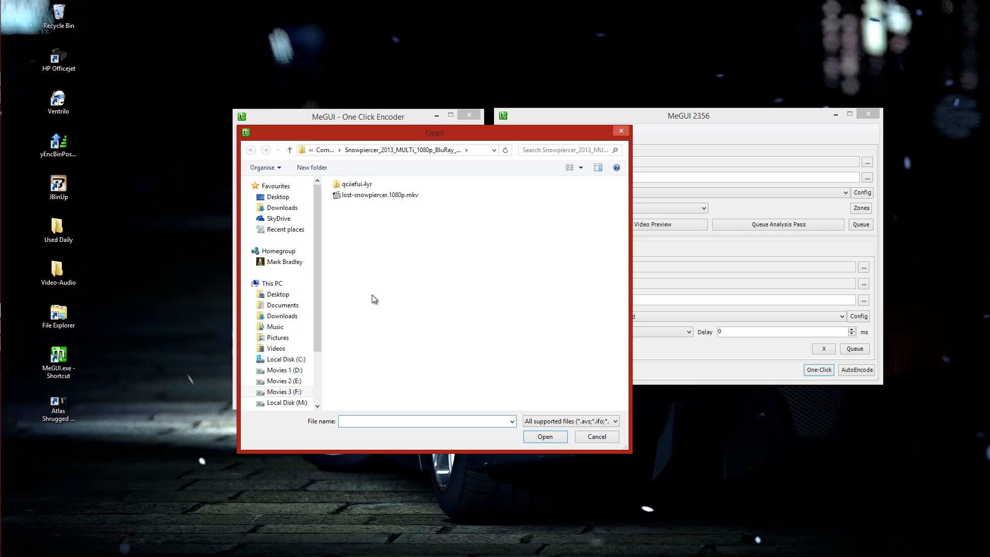
click(281, 298)
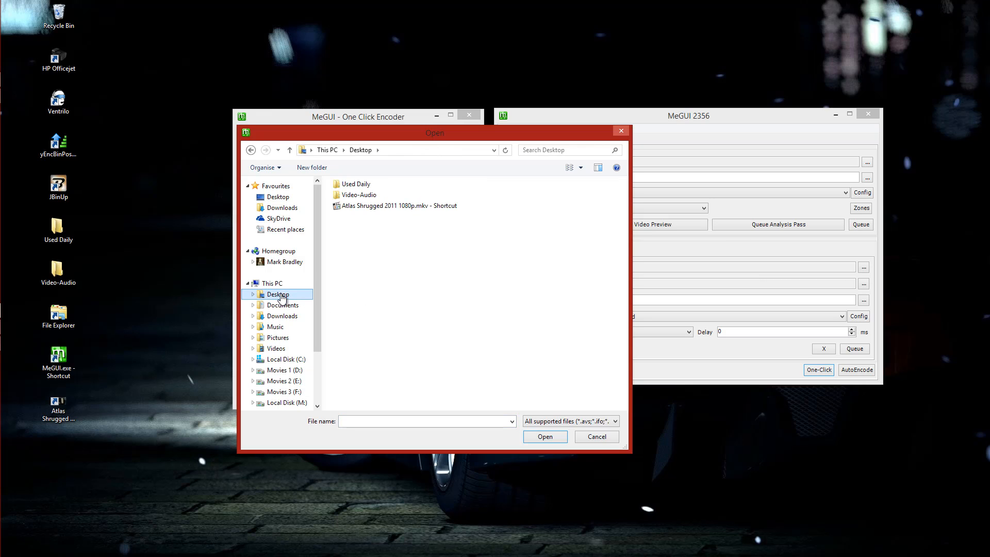
click(391, 209)
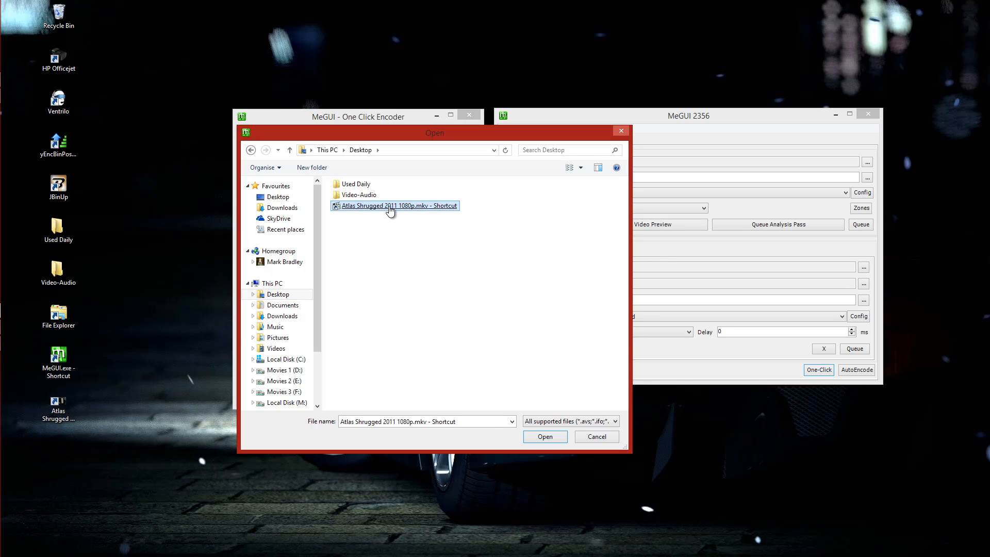
double_click(390, 209)
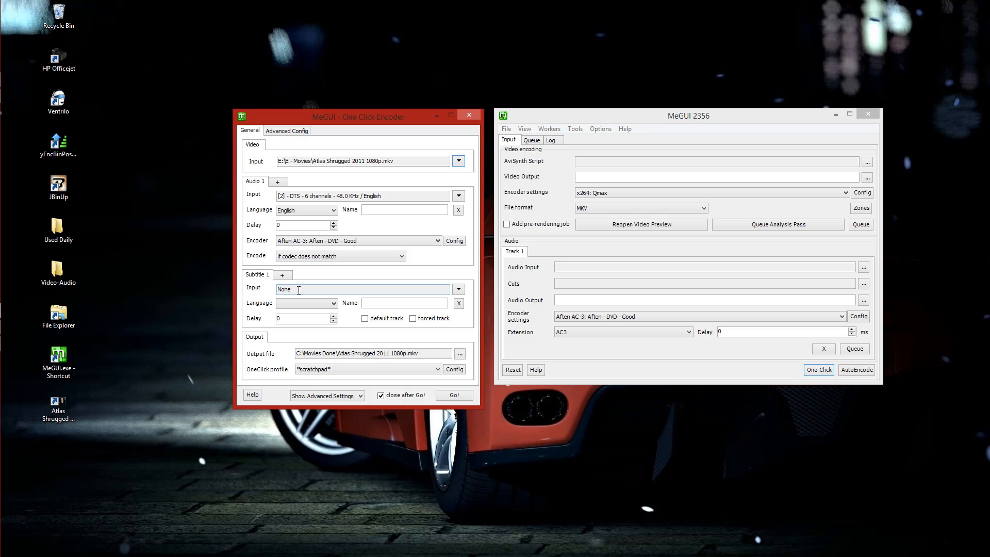
- Check the One Click Encoder's advanced configuration and start the encode
click(288, 132)
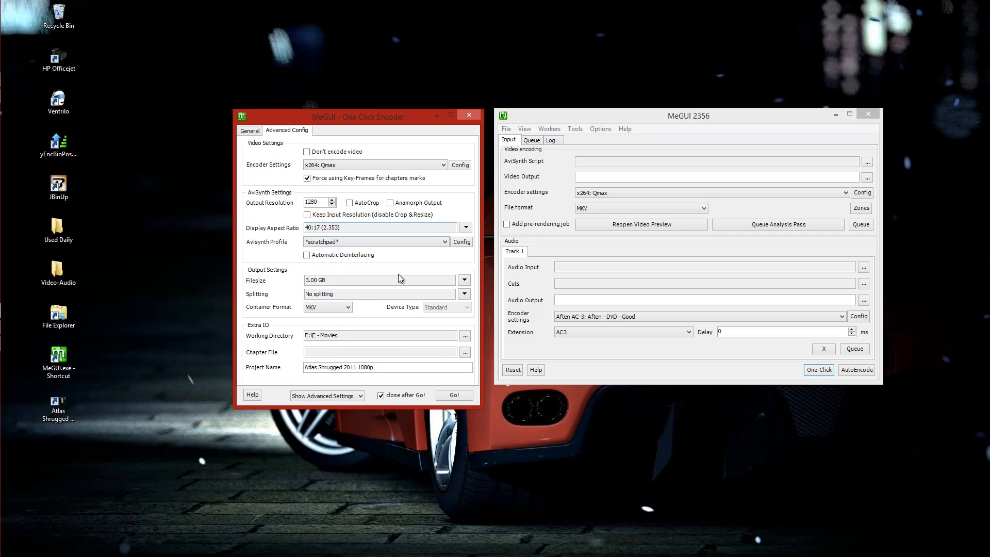
click(455, 395)
drag(210, 122, 360, 220)
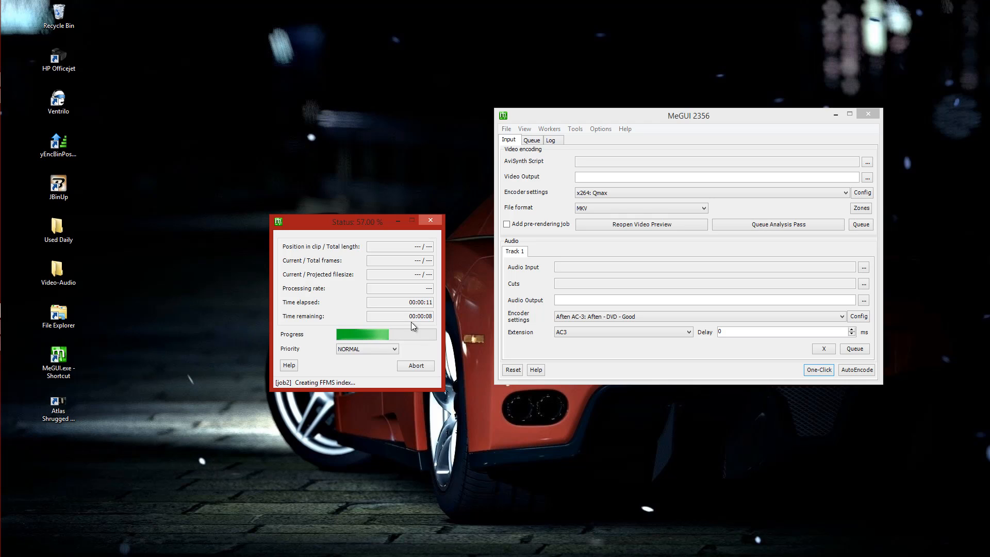
- Place the encoding status window beside the main window and choose NORMAL as the job priority
drag(378, 226, 421, 219)
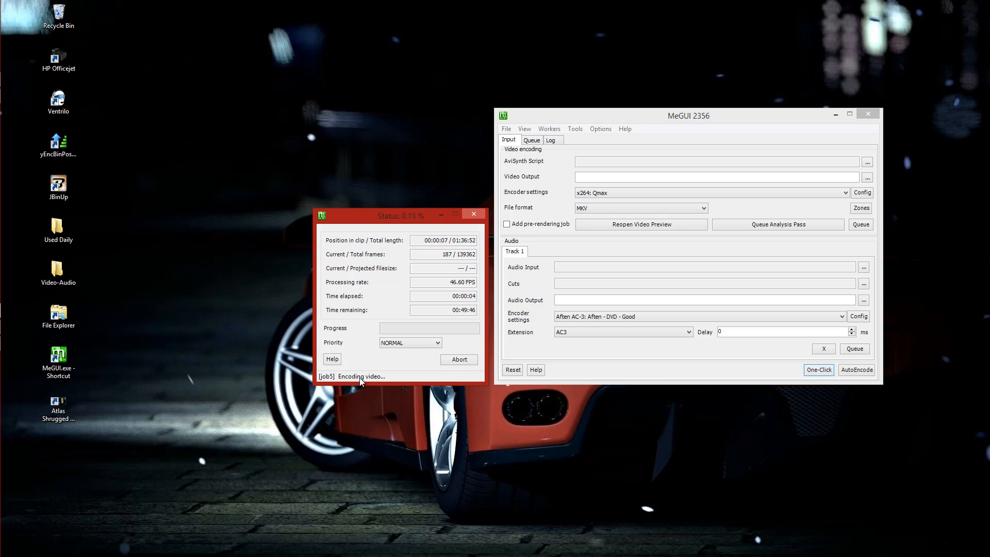
click(437, 343)
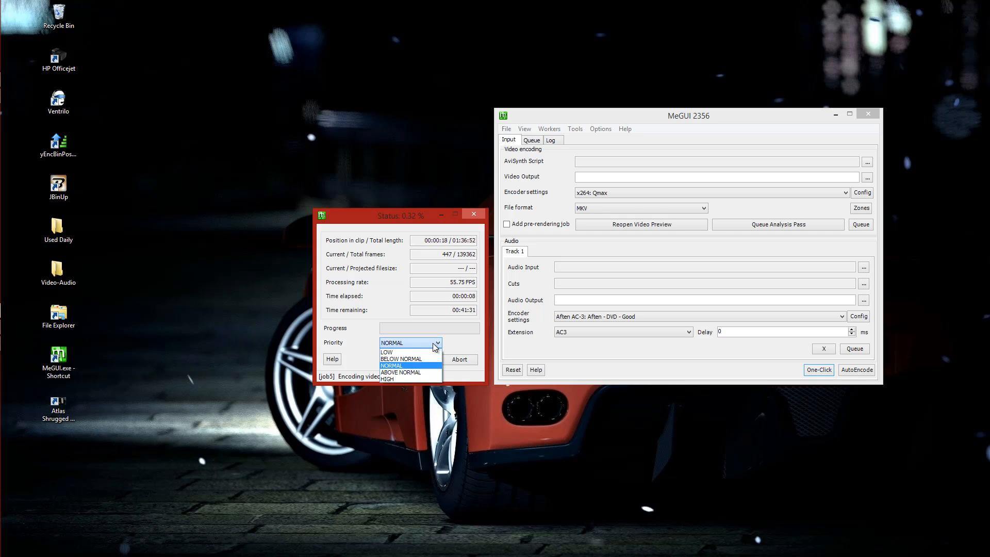
click(393, 366)
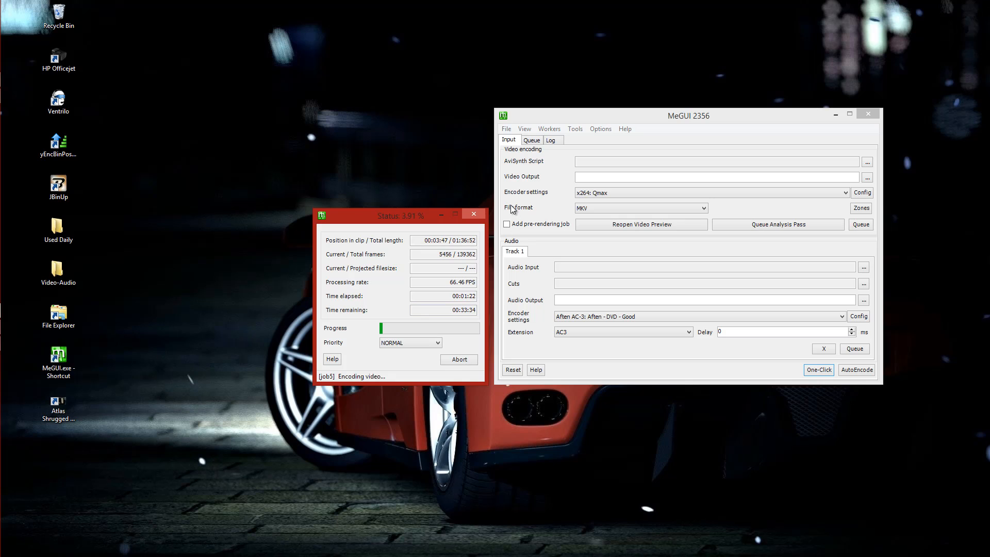
- Inspect the job queue with a wider Output column and examine the encoding log
click(532, 141)
click(584, 173)
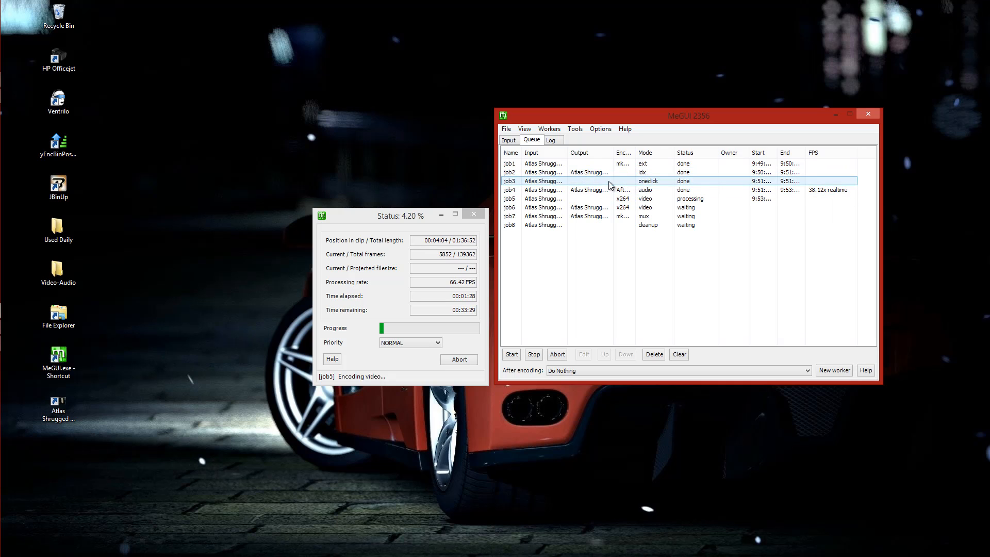
drag(614, 152, 629, 148)
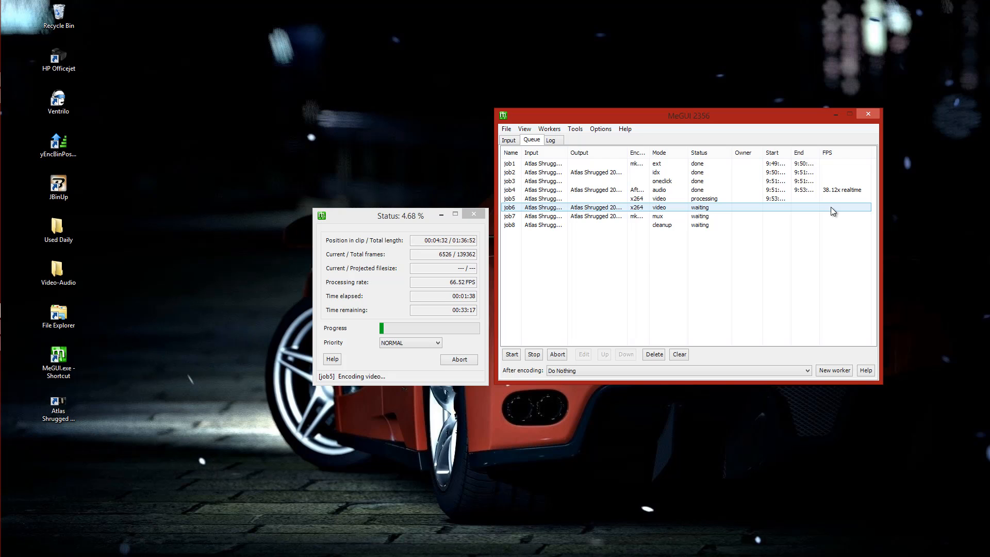
click(551, 140)
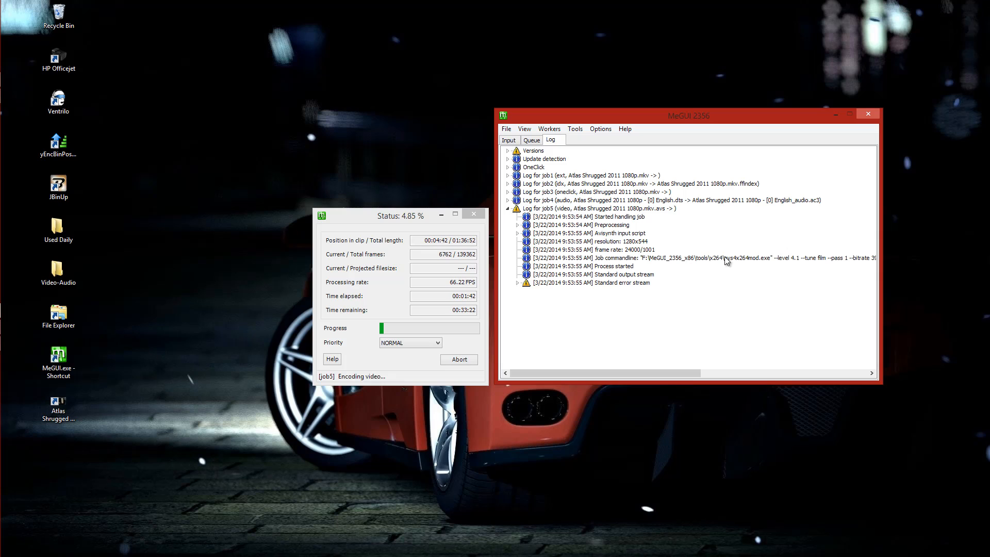